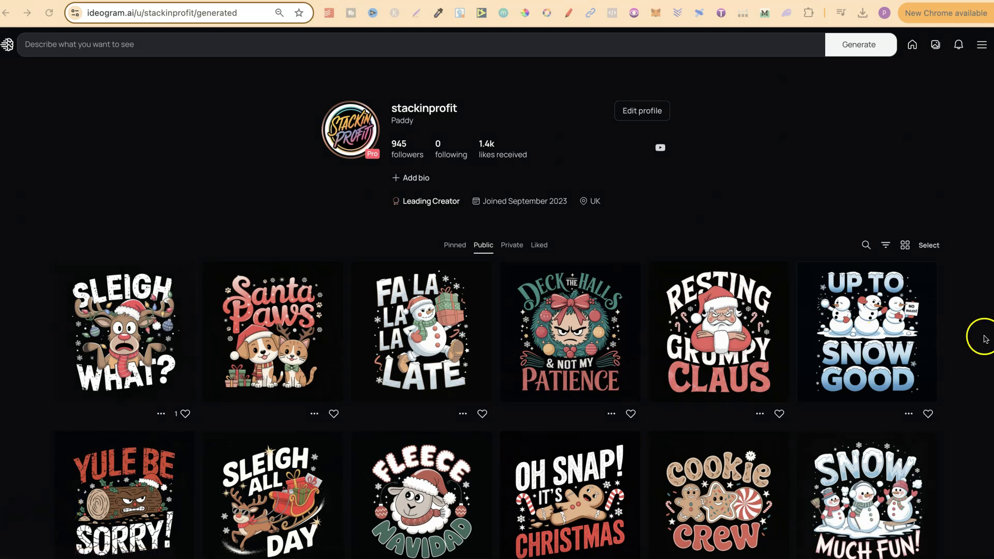
- Look through the Christmas and Halloween T-shirt designs in the profile's public gallery
scroll(962, 409, down, 3)
scroll(964, 412, down, 10)
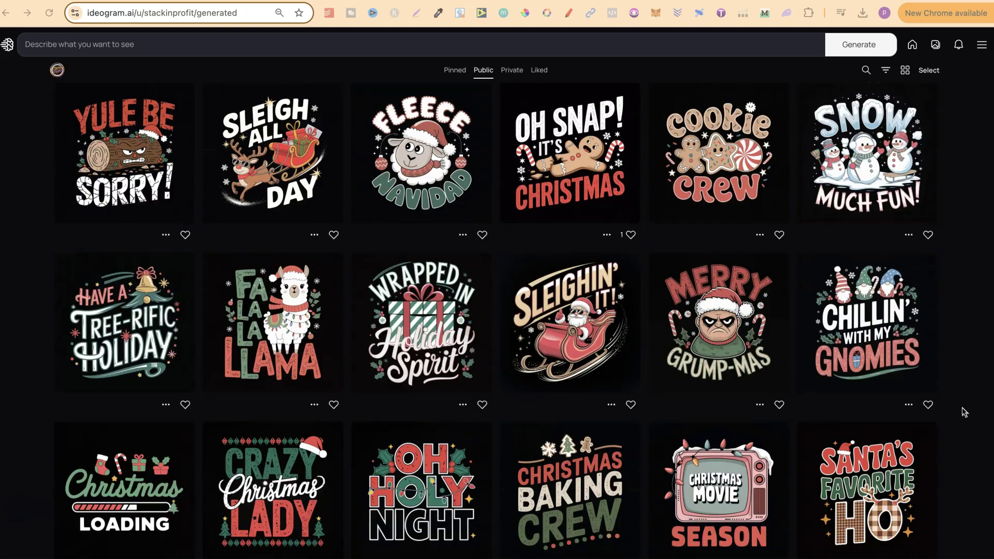
scroll(964, 412, down, 4)
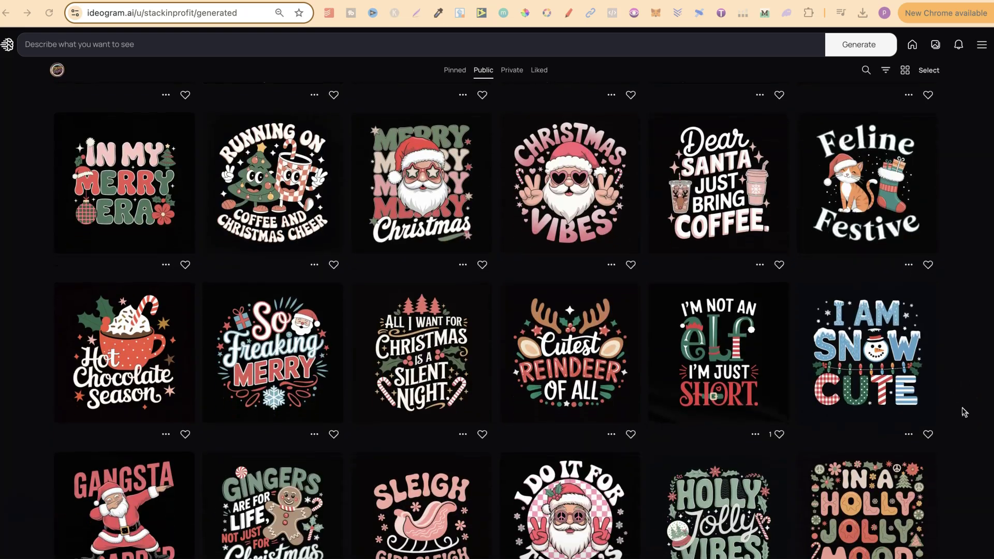
click(959, 410)
scroll(961, 408, up, 5)
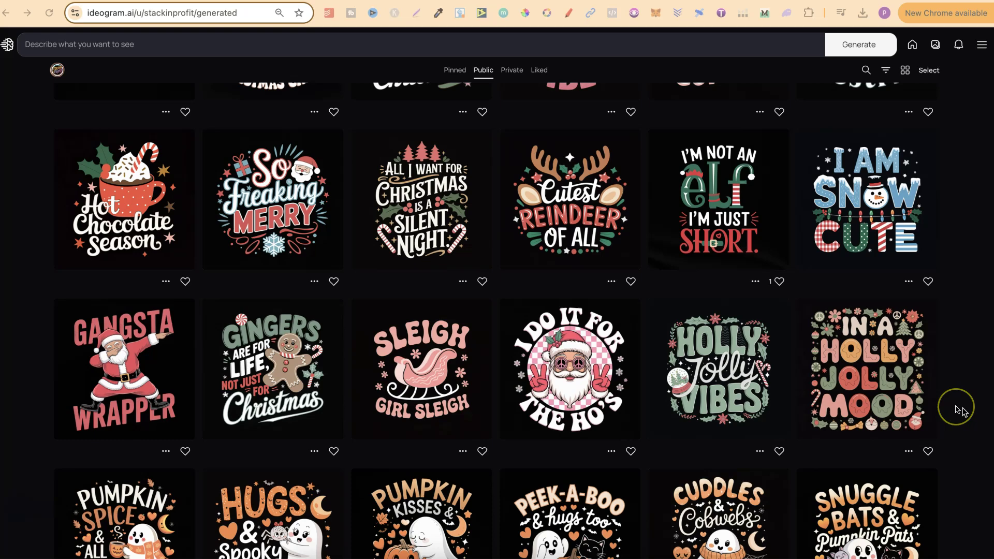
scroll(962, 410, up, 9)
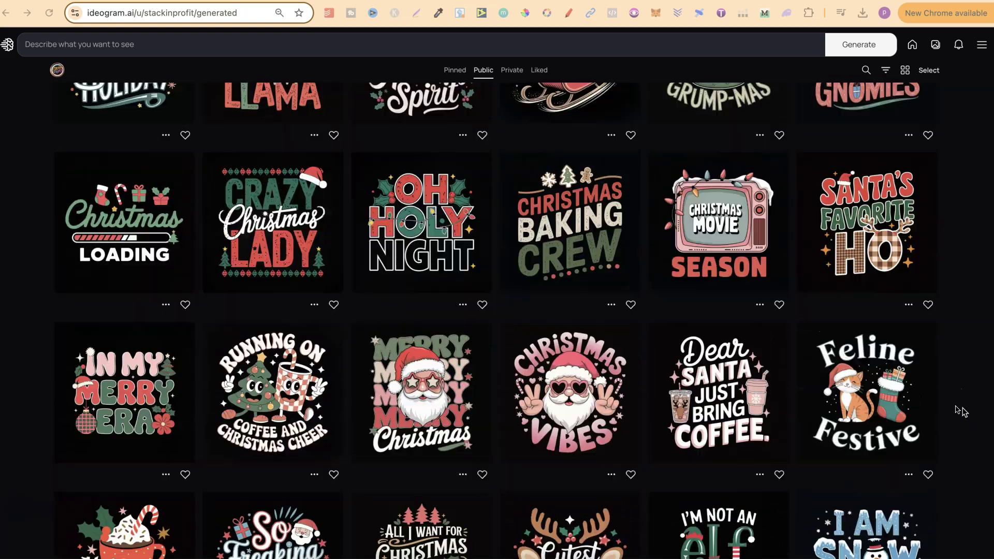
scroll(961, 410, up, 6)
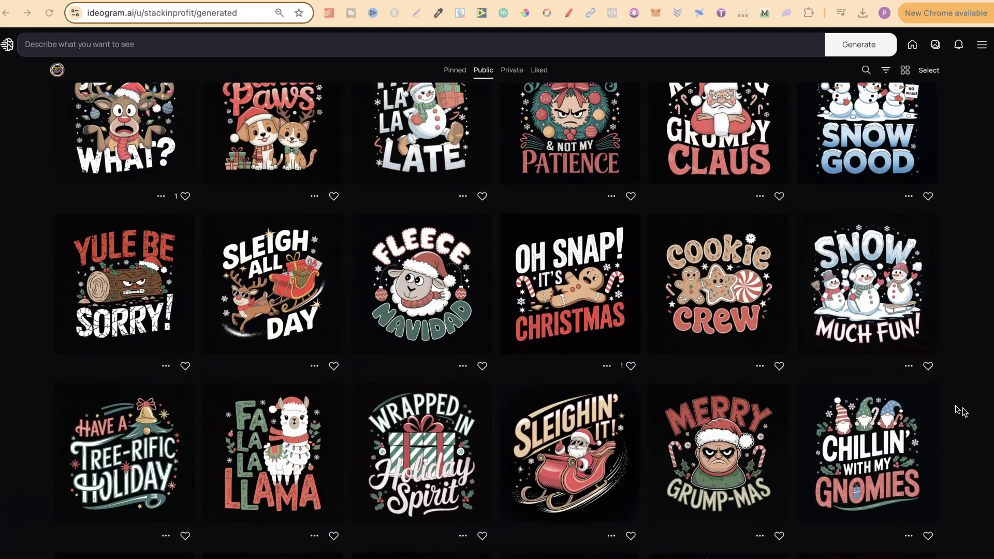
scroll(961, 410, down, 3)
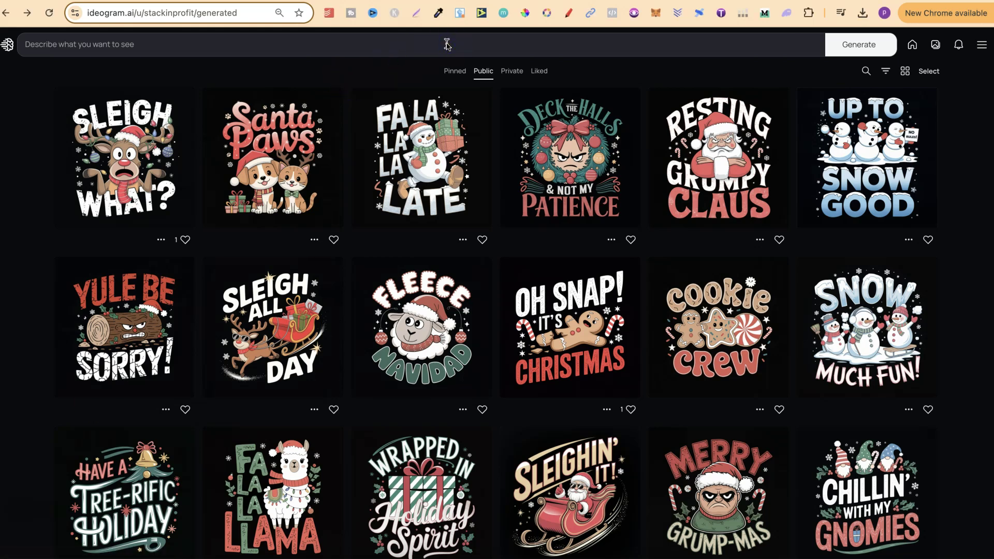
- Expand the full prompt of the Santa Paws design and load it into the prompt box
click(471, 43)
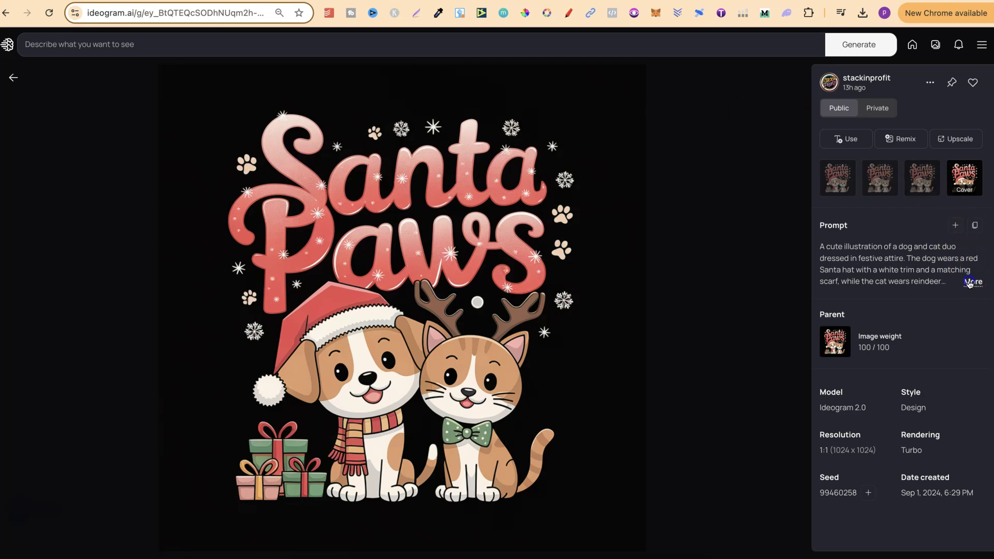
click(968, 282)
click(955, 225)
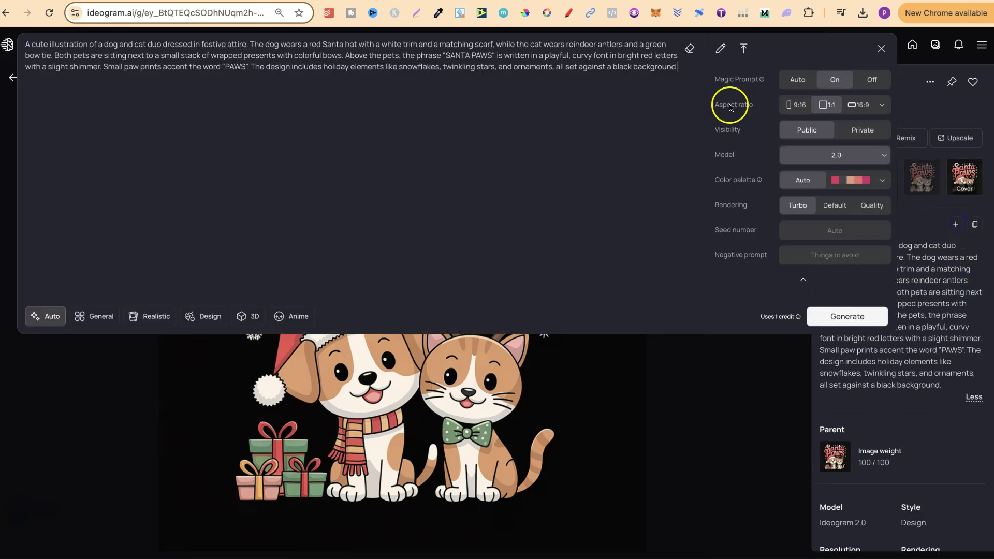
click(516, 47)
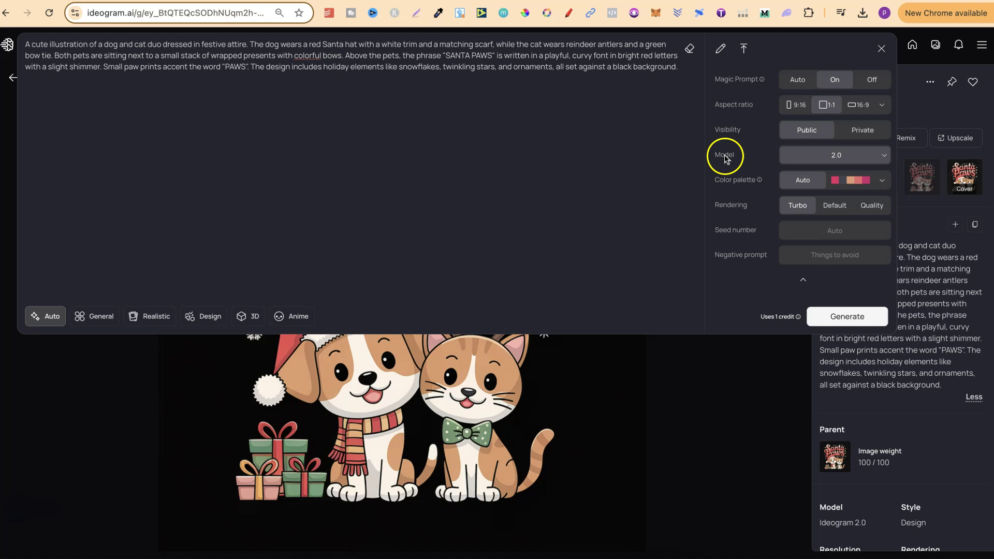
- Check the available model versions and compare the credit cost of Default rendering with Turbo
click(804, 156)
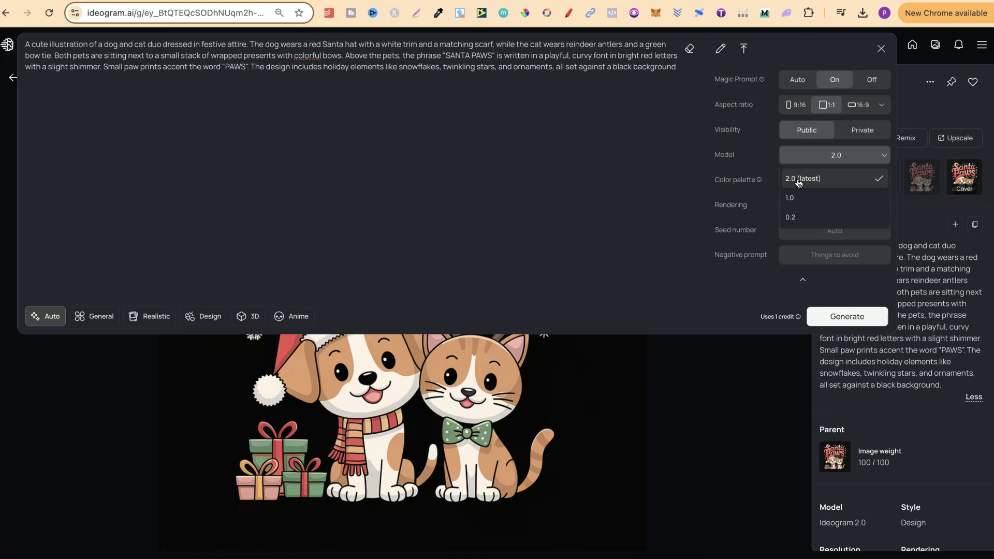
click(743, 302)
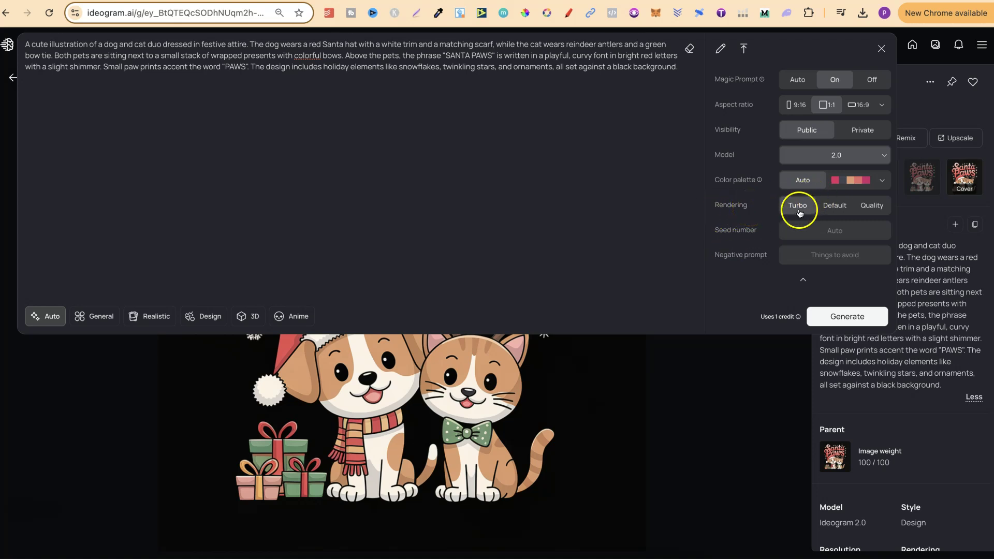
click(839, 204)
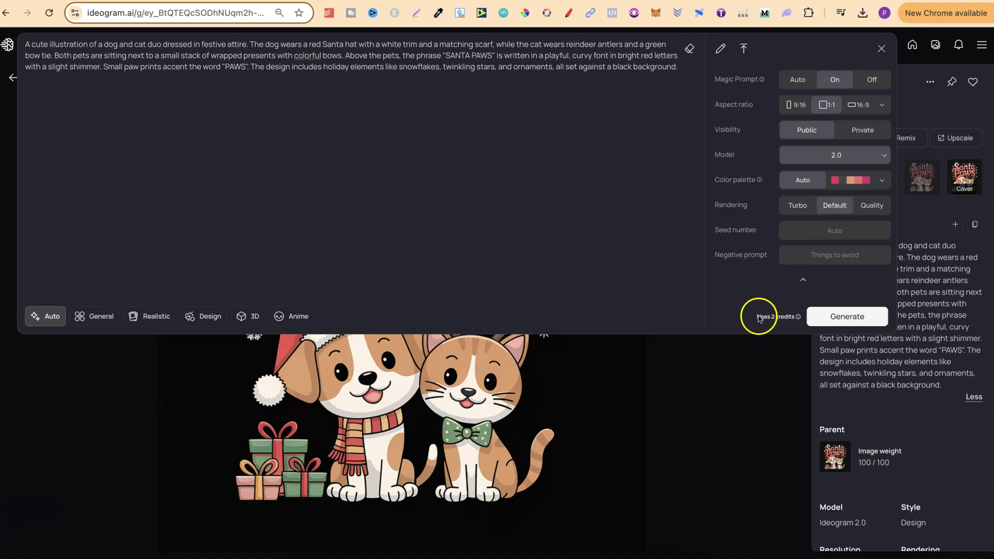
click(797, 205)
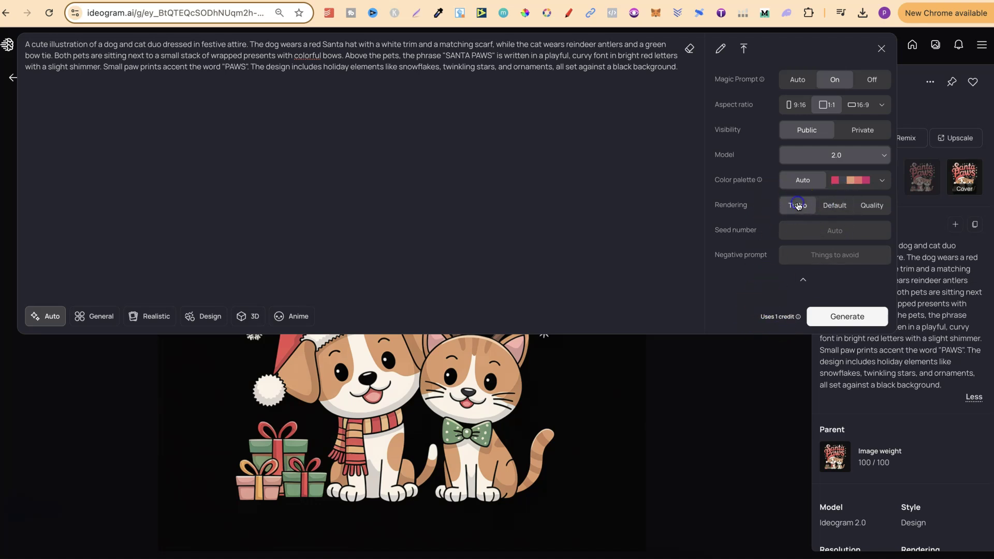
- Collapse the generation settings and return from the Santa Paws design to the gallery
click(771, 403)
click(586, 362)
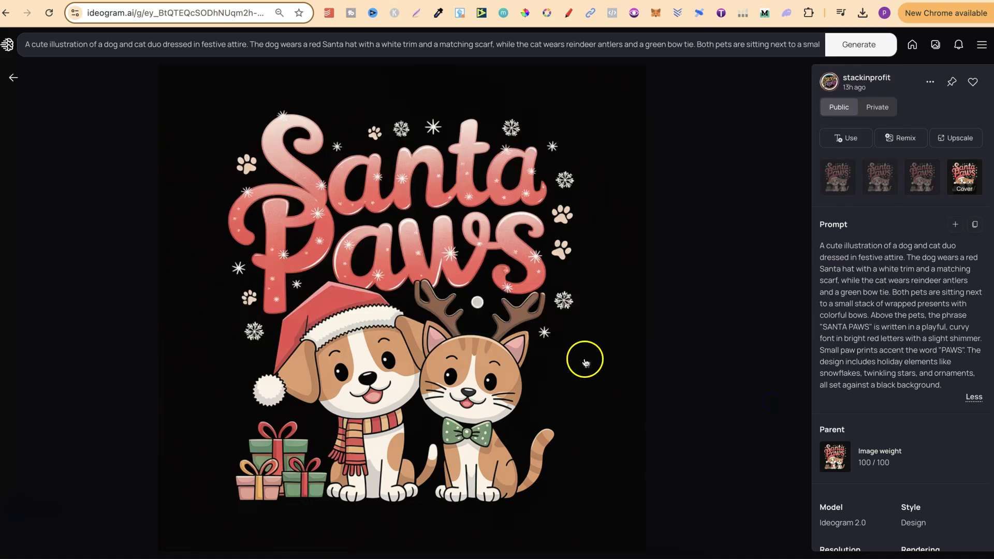
click(13, 78)
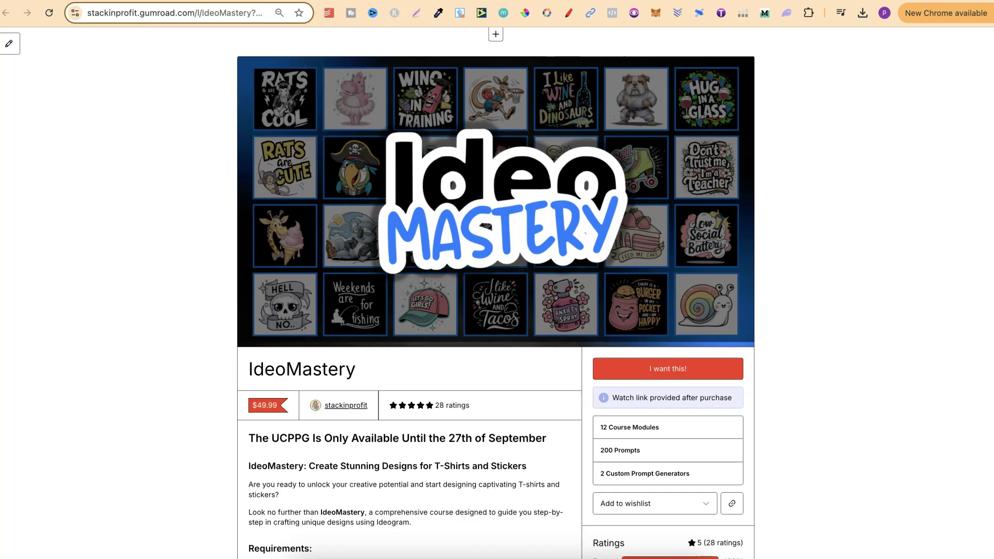
- Review the course modules, prompts and custom prompt generators listed on the IdeoMastery product page
scroll(890, 404, down, 2)
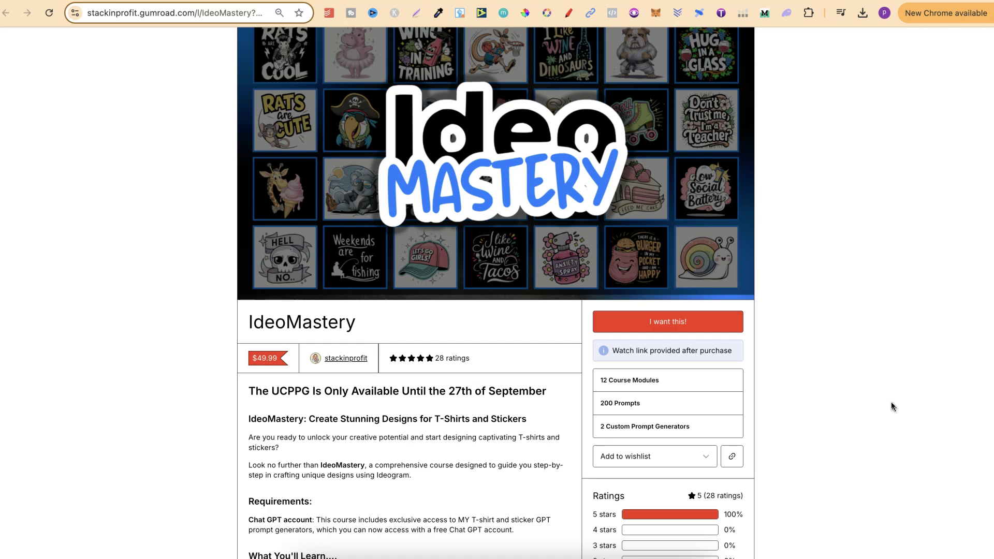
scroll(891, 405, down, 4)
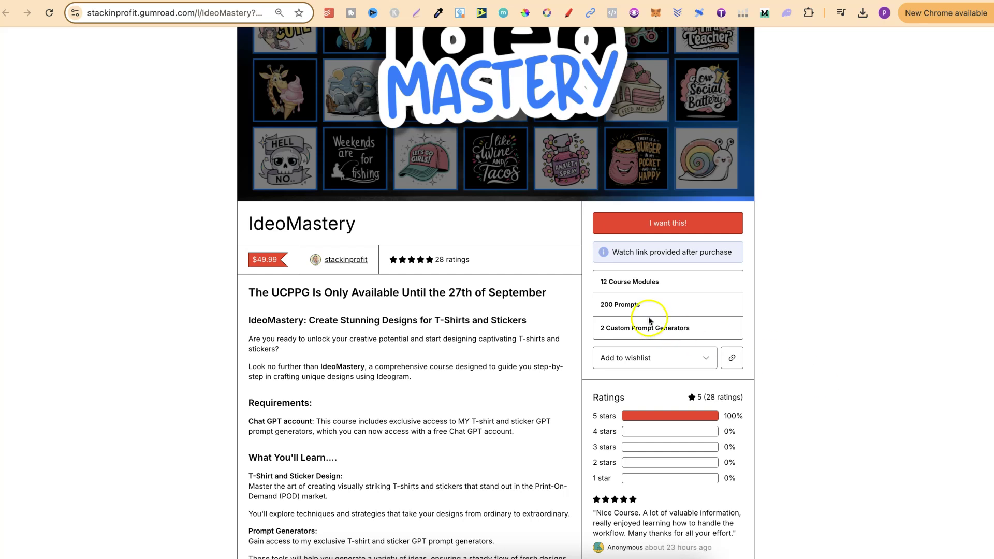
click(599, 285)
drag(600, 285, 660, 283)
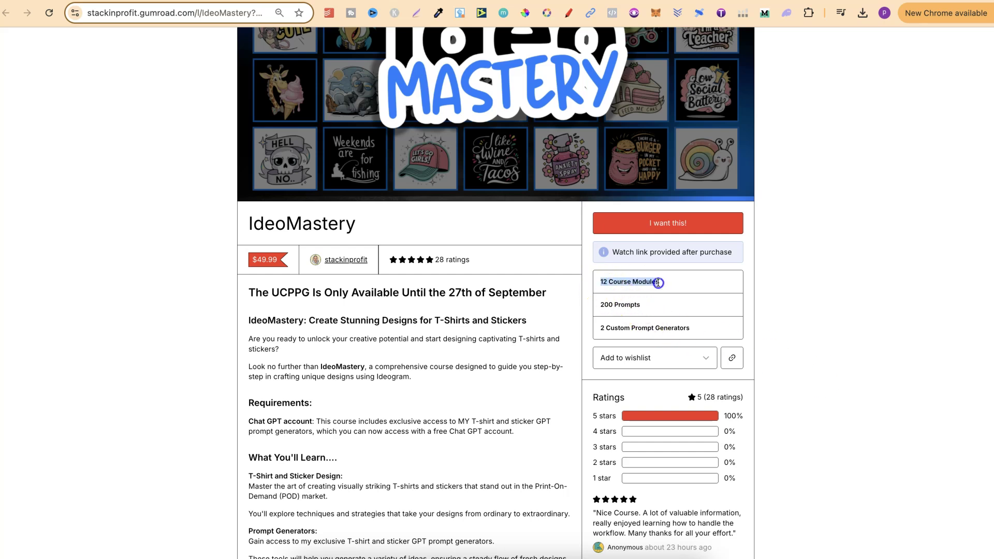
drag(600, 310, 698, 332)
click(596, 329)
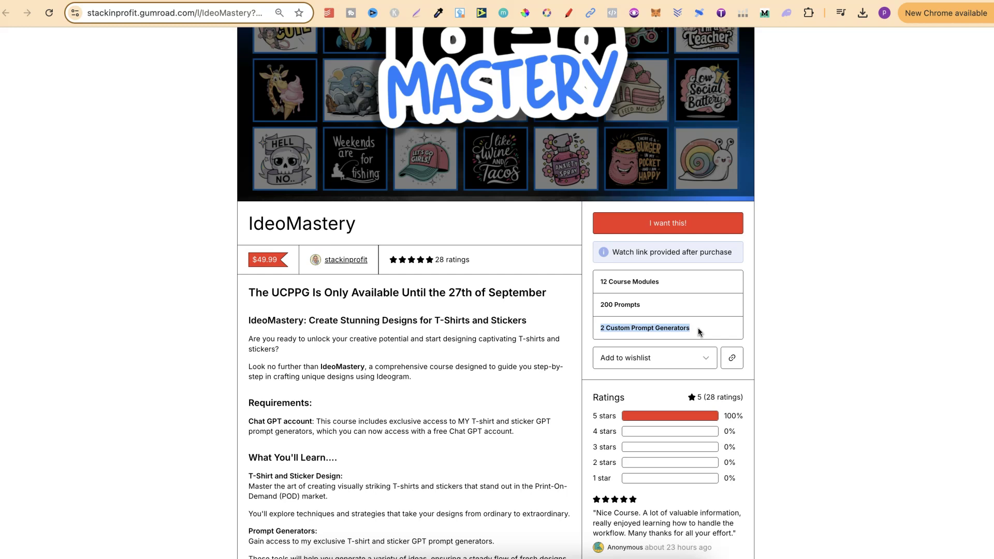
- Highlight the availability deadline in the IdeoMastery course description, and go back to the start of the page
click(455, 293)
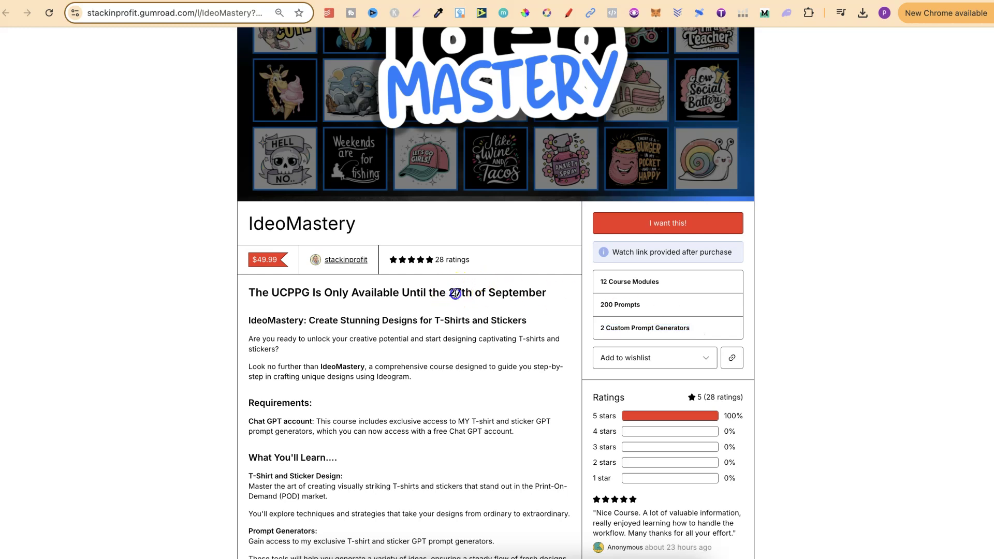
drag(455, 293, 547, 294)
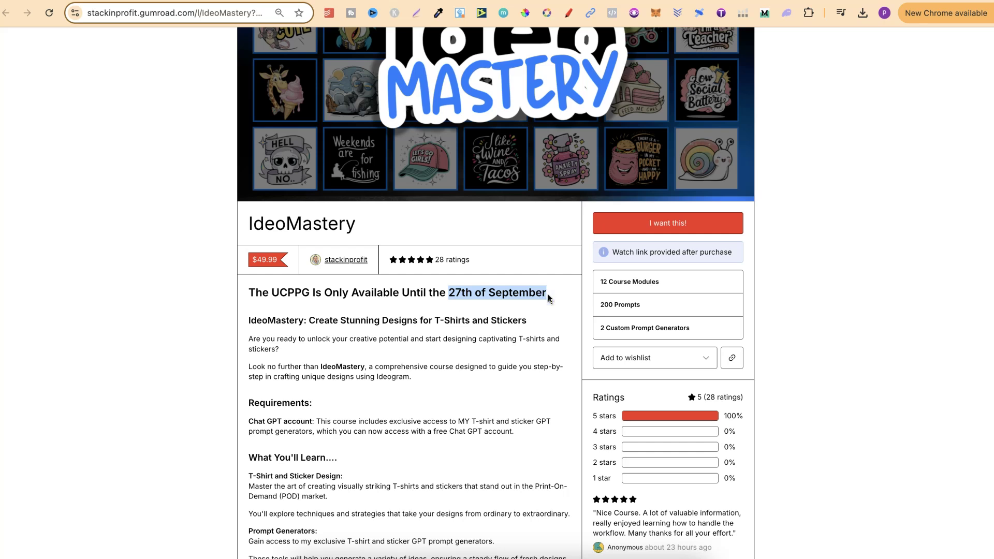
click(886, 297)
scroll(886, 297, up, 3)
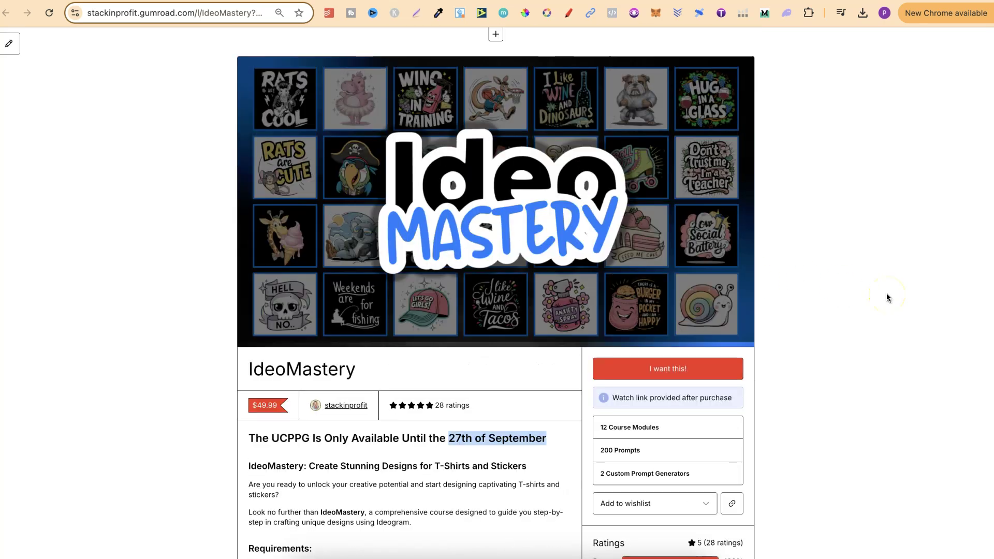
- Switch to the Ideogram gallery, read the full prompt of the Resting Grumpy Claus design, and return to the gallery
click(721, 128)
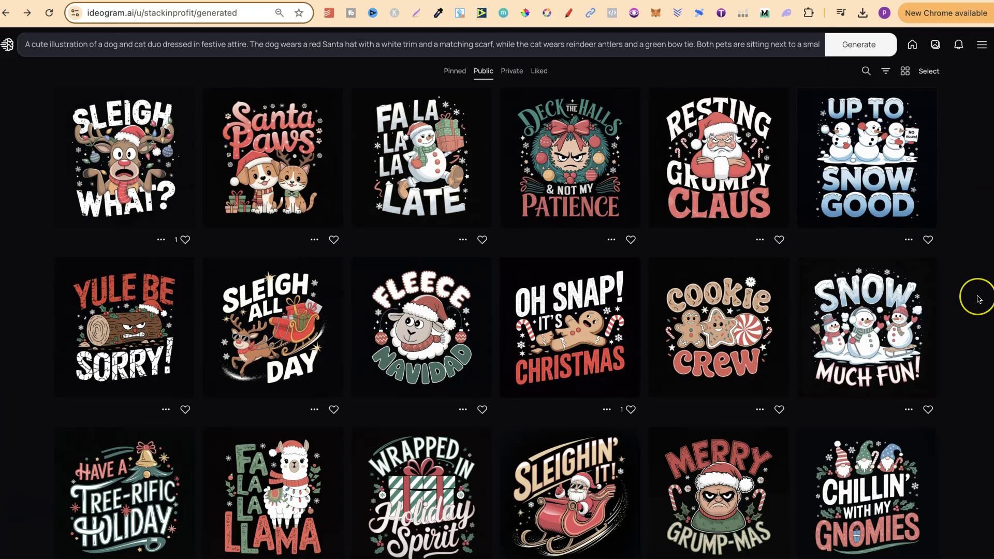
scroll(978, 299, down, 3)
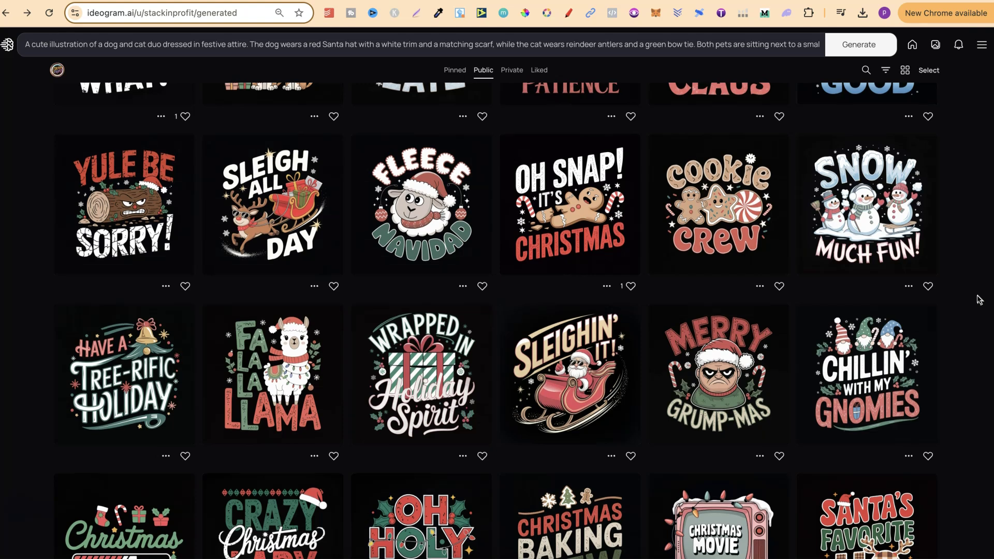
scroll(978, 300, down, 1)
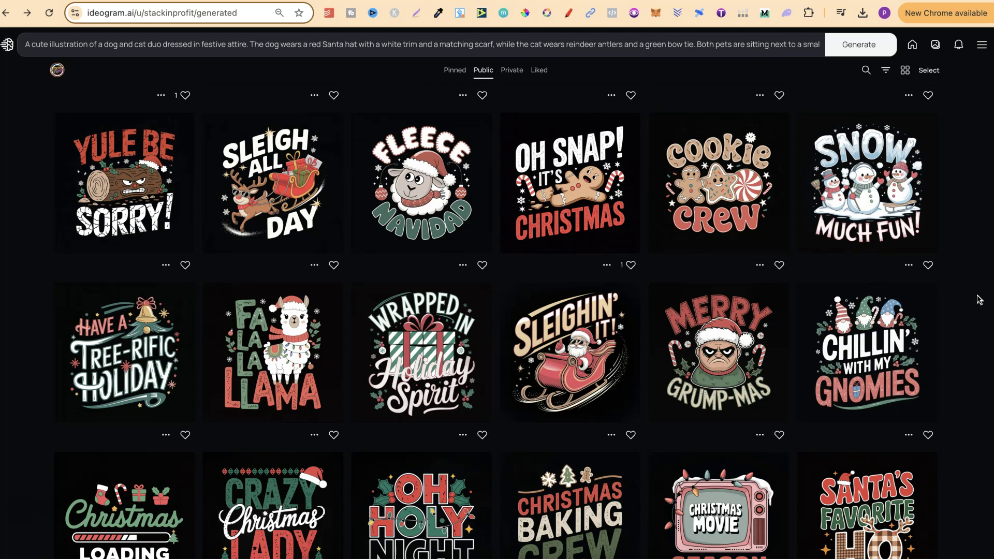
scroll(978, 300, up, 5)
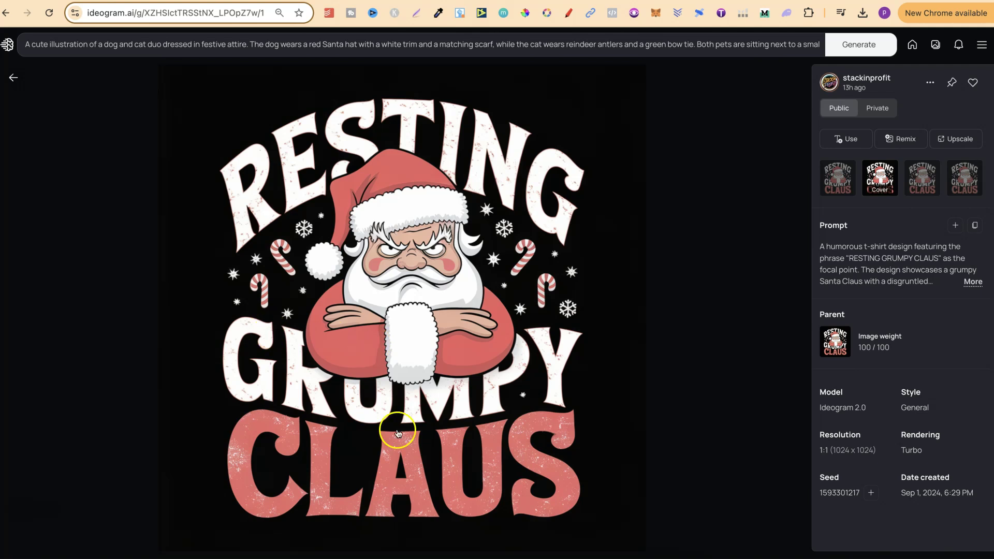
click(972, 282)
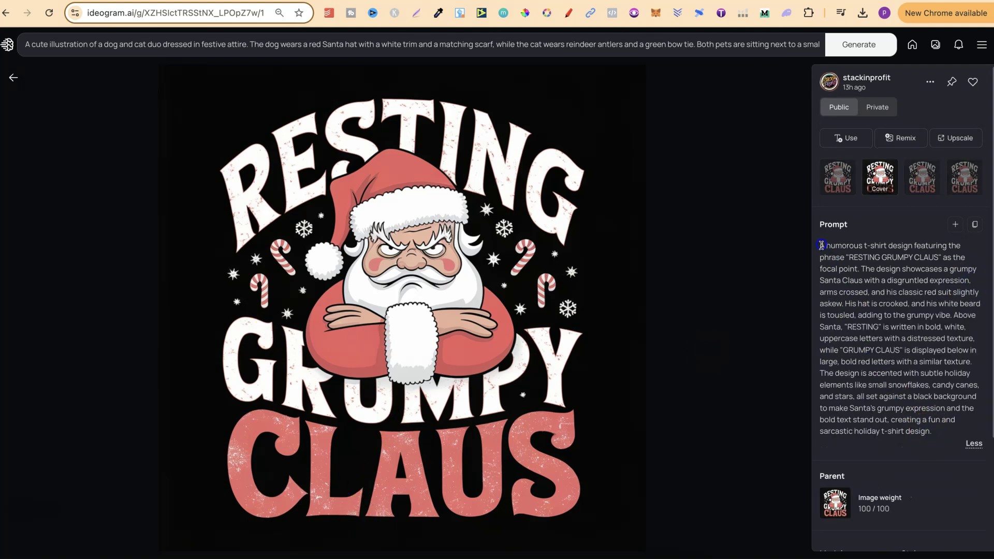
click(15, 81)
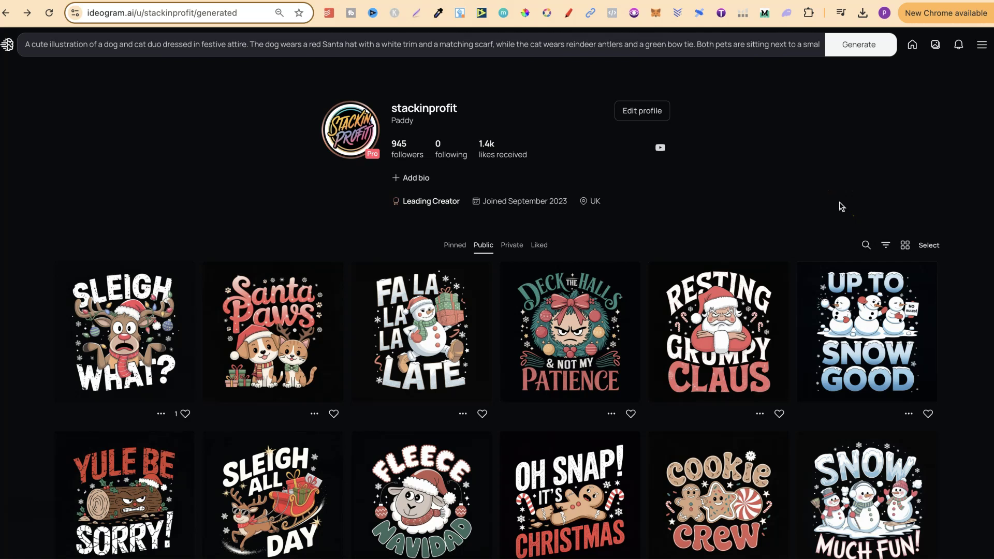
- Load the full prompt of the Fleece Navidad design into the prompt box and return to the gallery
scroll(983, 328, down, 3)
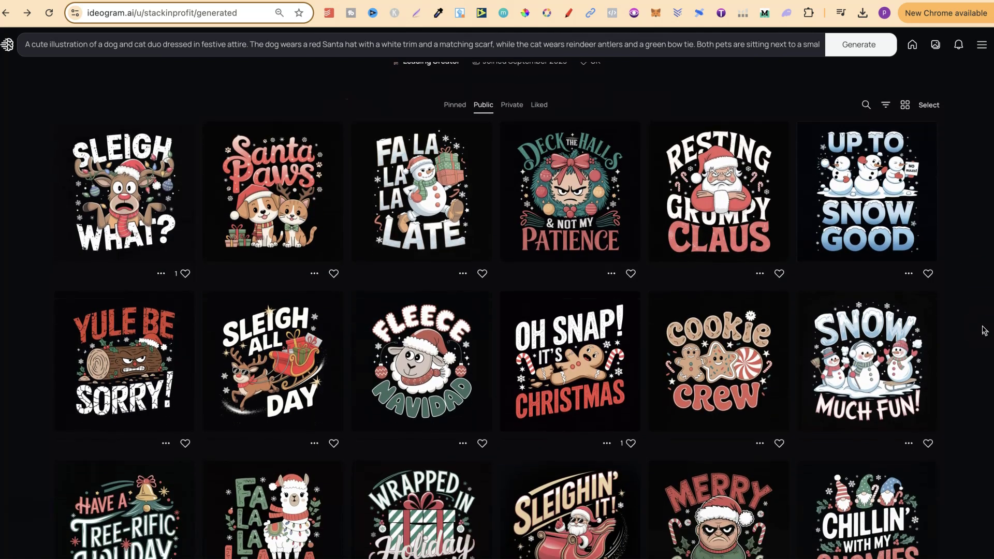
scroll(984, 331, down, 1)
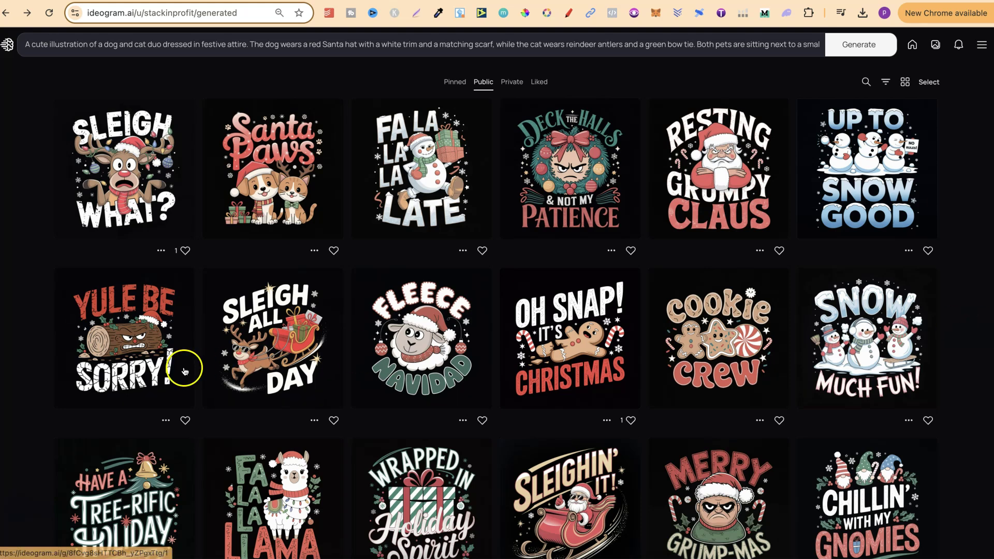
click(421, 314)
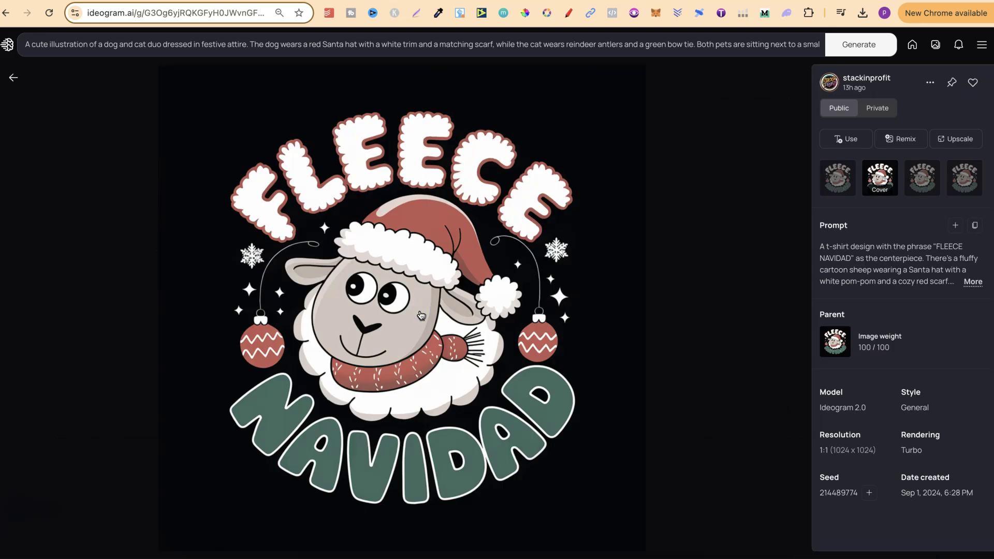
click(972, 281)
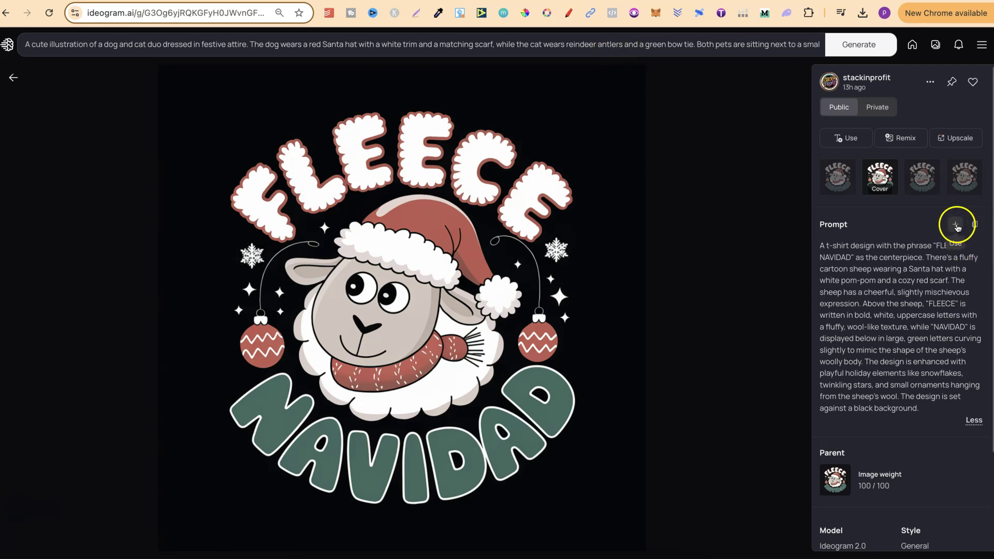
click(956, 226)
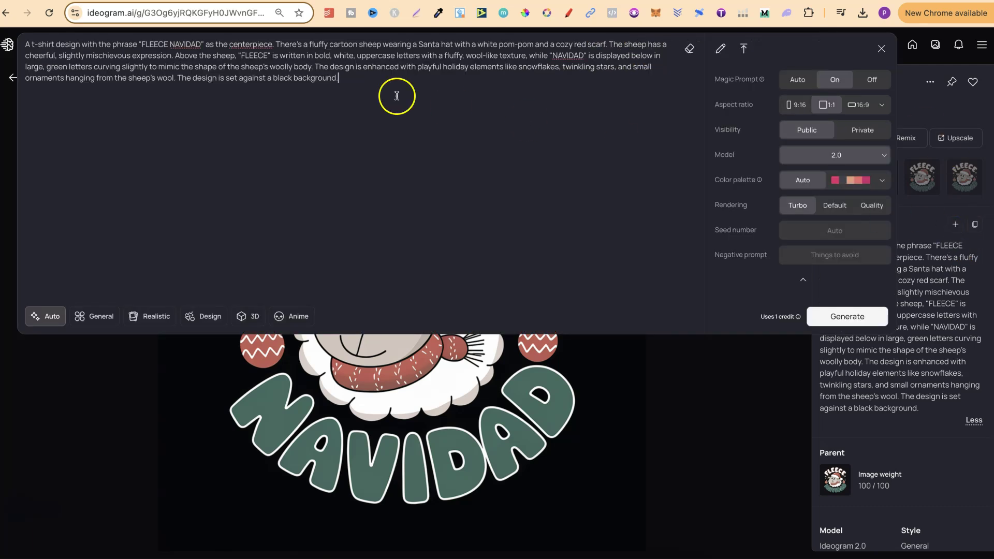
click(716, 421)
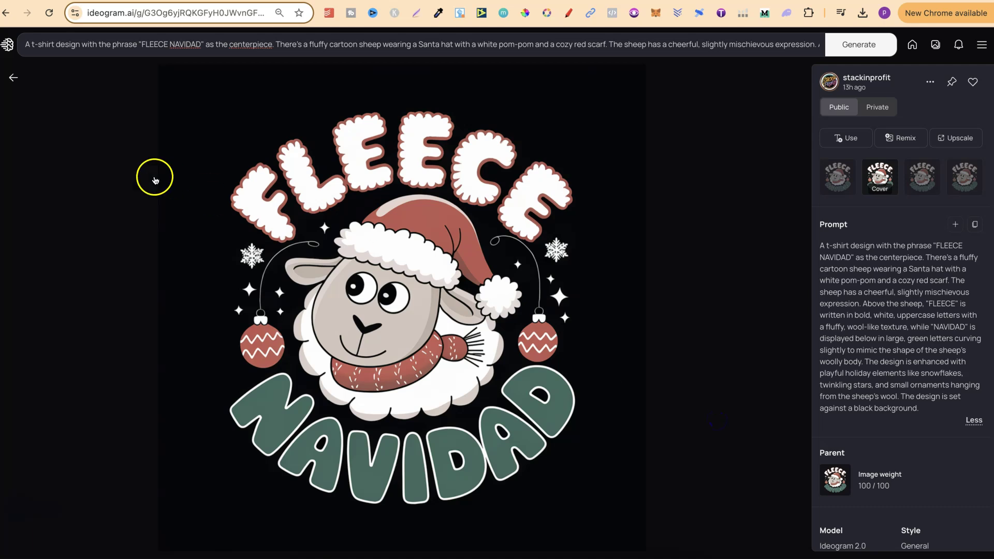
click(13, 78)
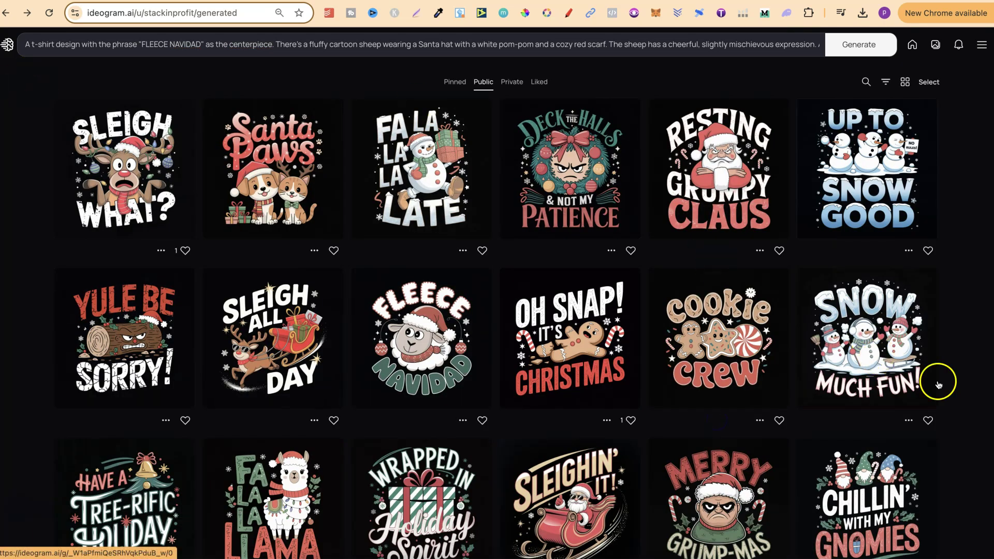
- Browse the Ideogram gallery, read the full prompt of the Crazy Christmas Lady design, and return to the gallery
scroll(967, 433, down, 3)
scroll(969, 436, down, 1)
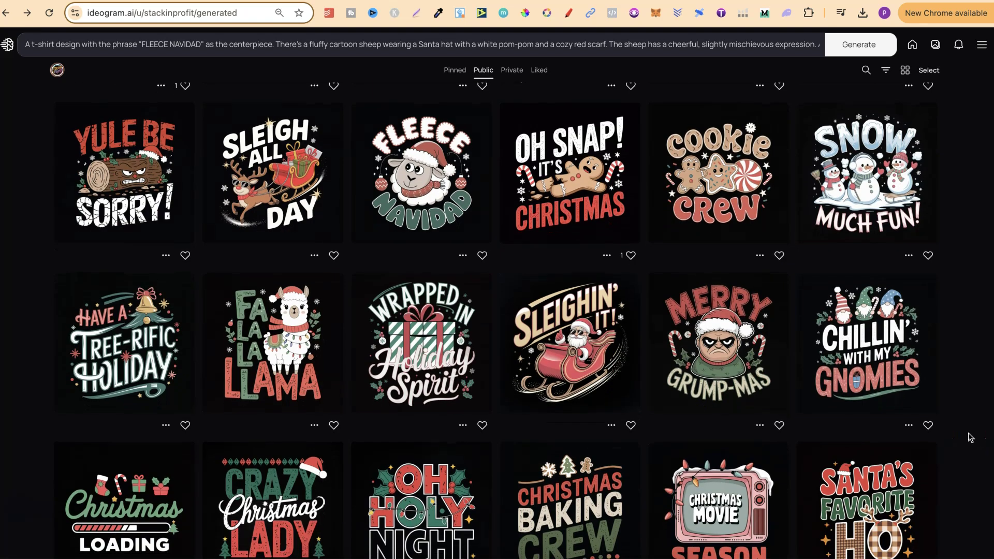
scroll(970, 438, down, 4)
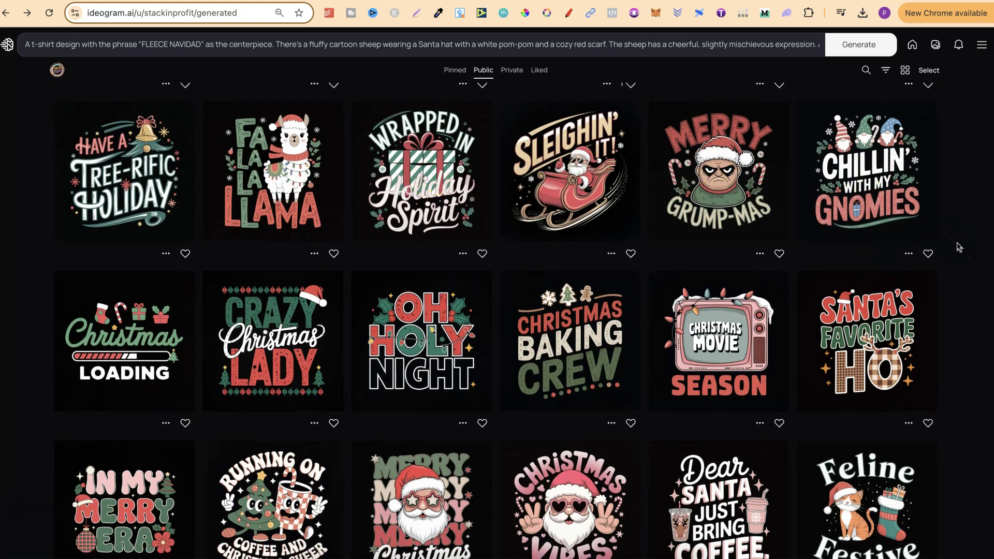
scroll(981, 333, down, 3)
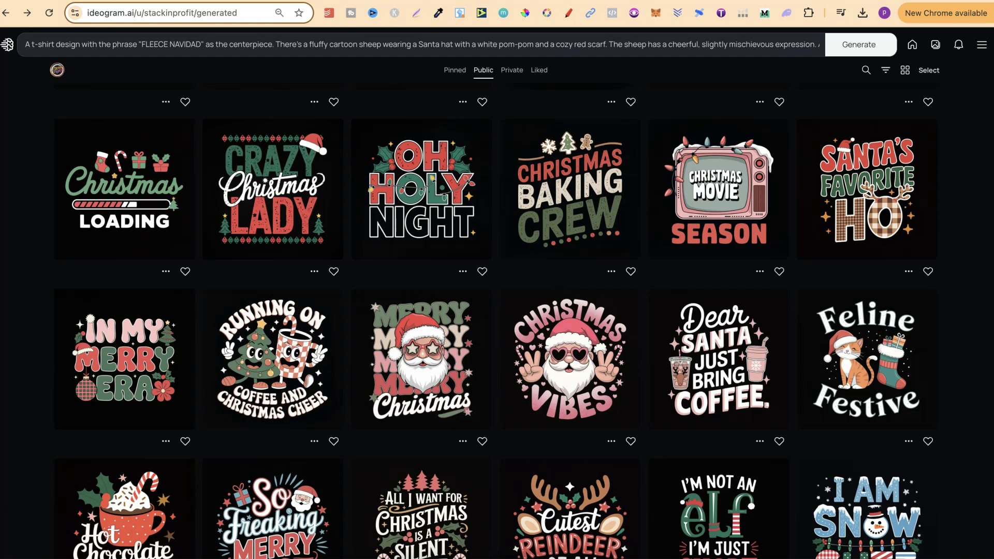
click(252, 177)
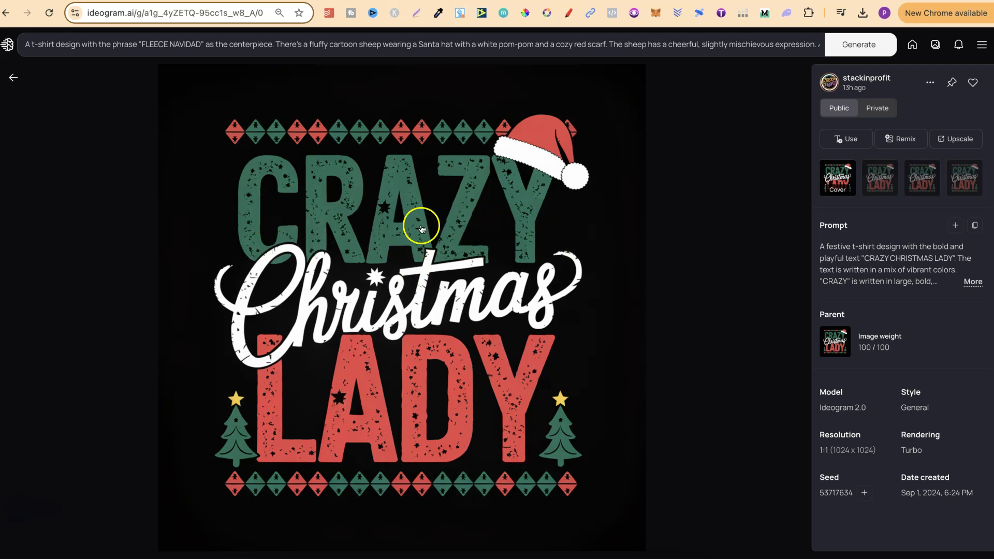
click(978, 284)
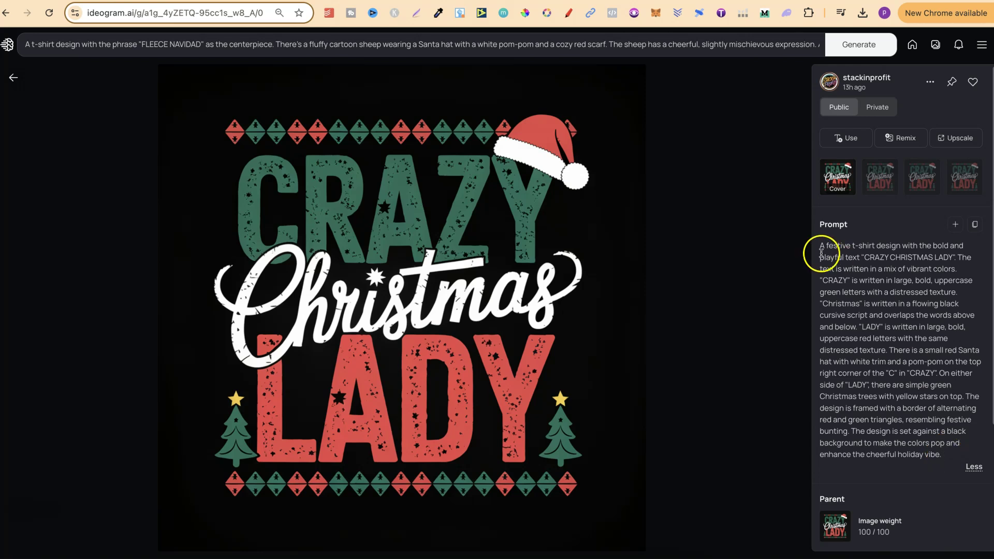
click(19, 82)
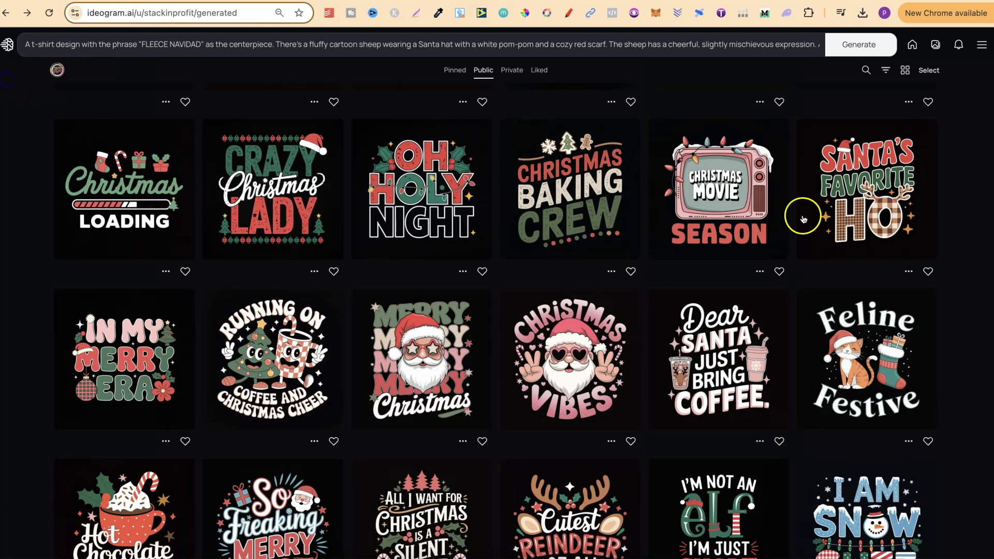
- View the Santa Merry Christmas, Christmas Vibes and Cutest Reindeer of All designs one by one, returning to the gallery after each
scroll(969, 369, down, 1)
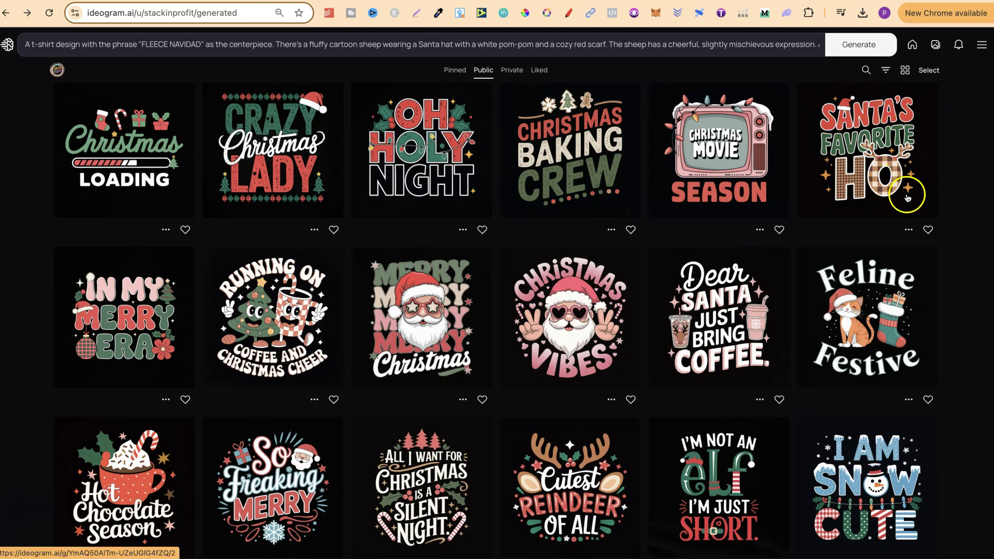
scroll(989, 437, down, 2)
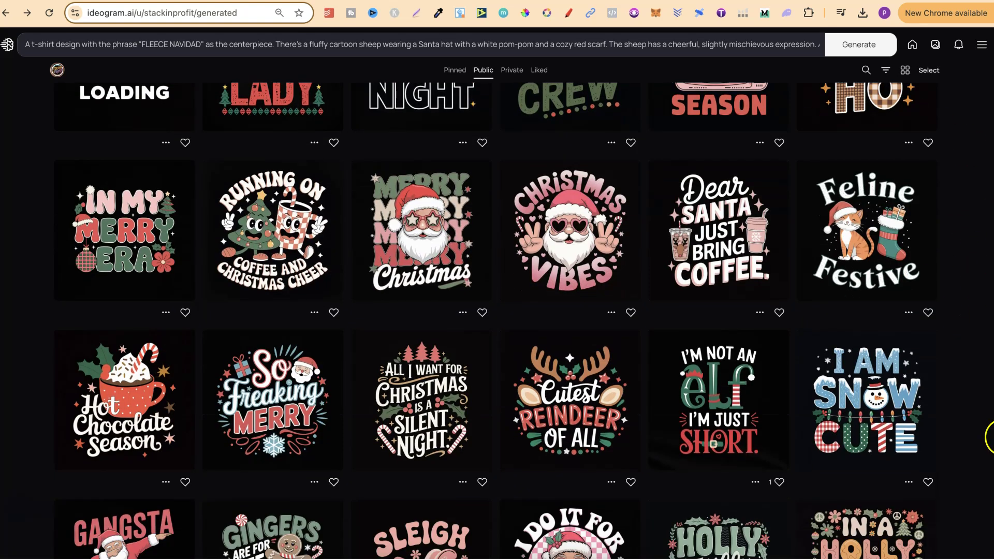
click(414, 248)
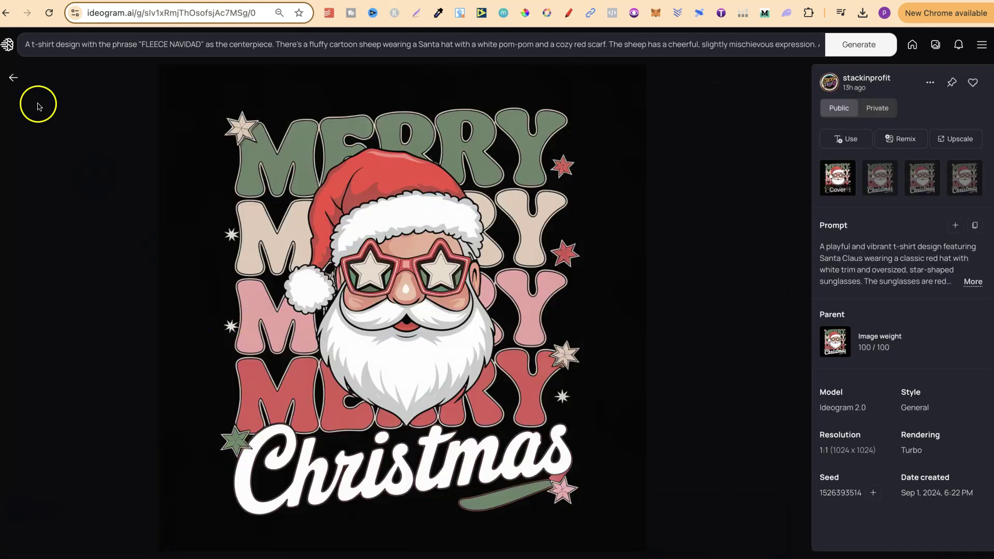
click(15, 78)
click(595, 201)
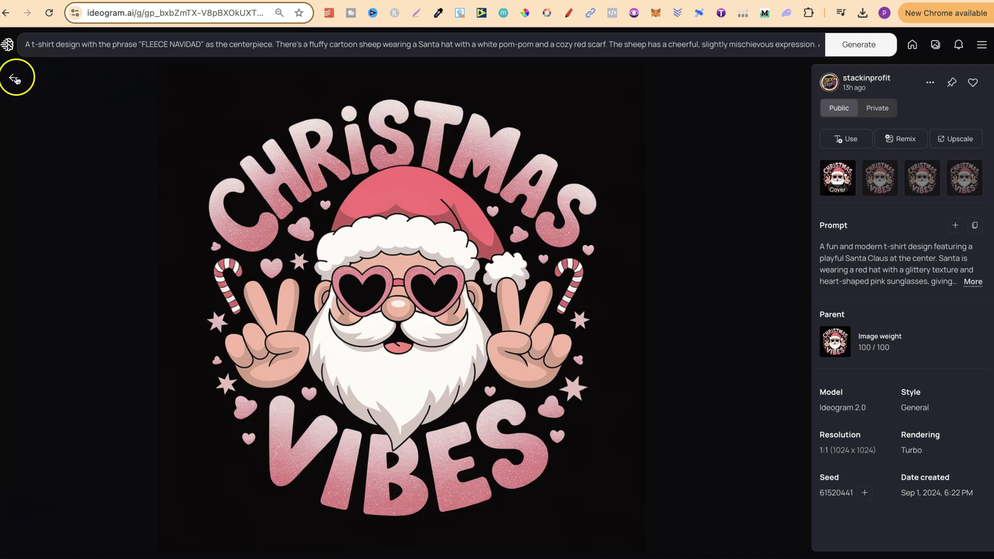
click(14, 79)
scroll(940, 404, down, 2)
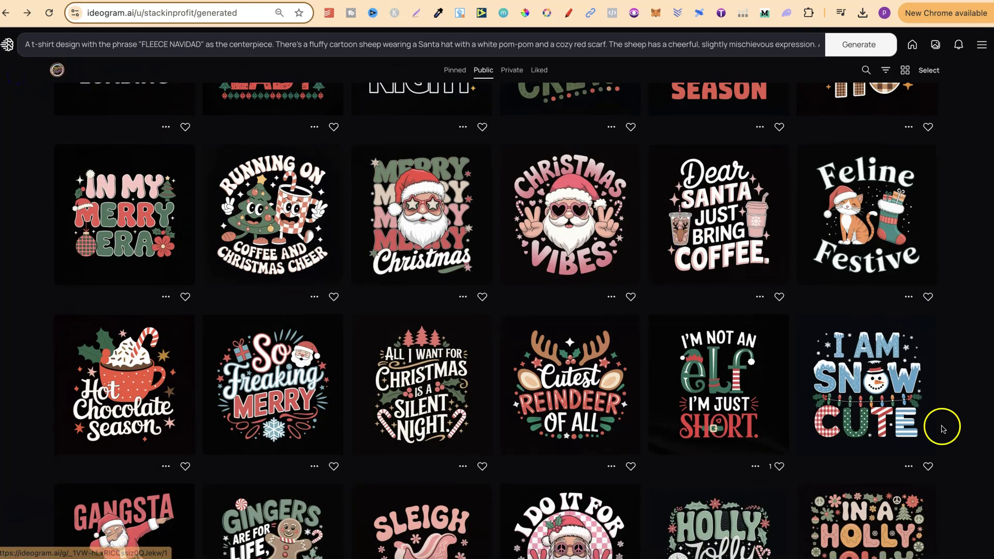
click(600, 329)
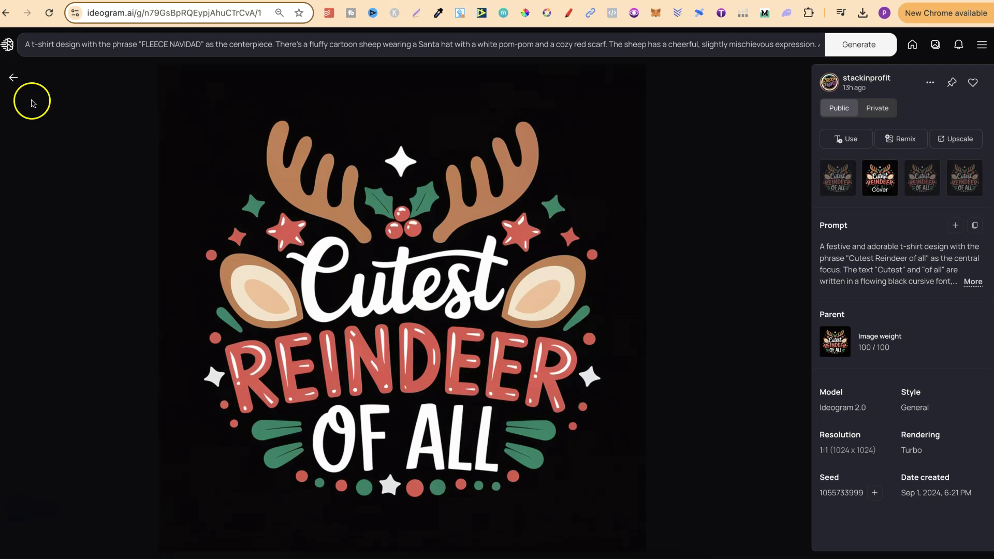
click(14, 78)
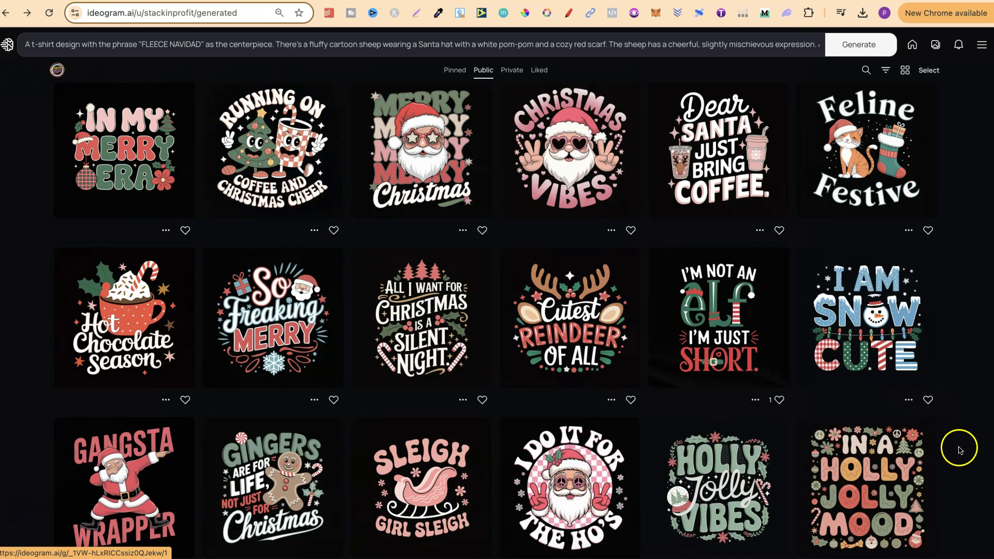
scroll(980, 486, down, 1)
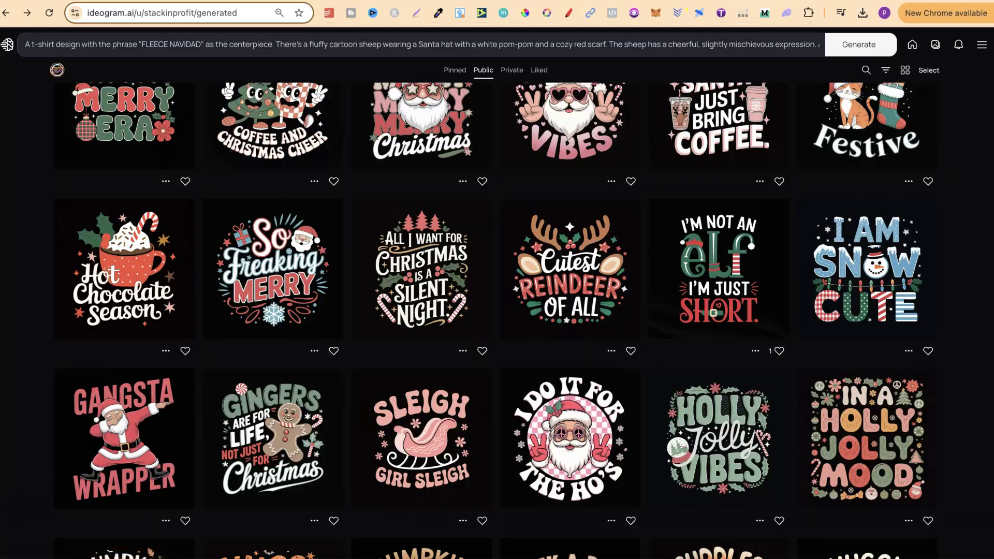
- Switch to the ChatGPT conversation, check the available models, and review the instruction message asking for prompts in a similar style
key(ctrl+Tab)
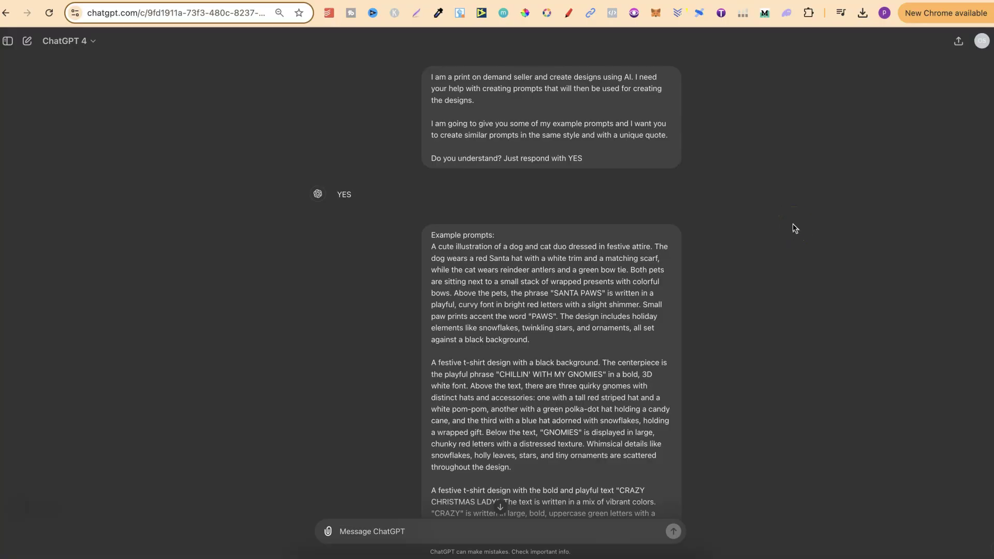
click(75, 43)
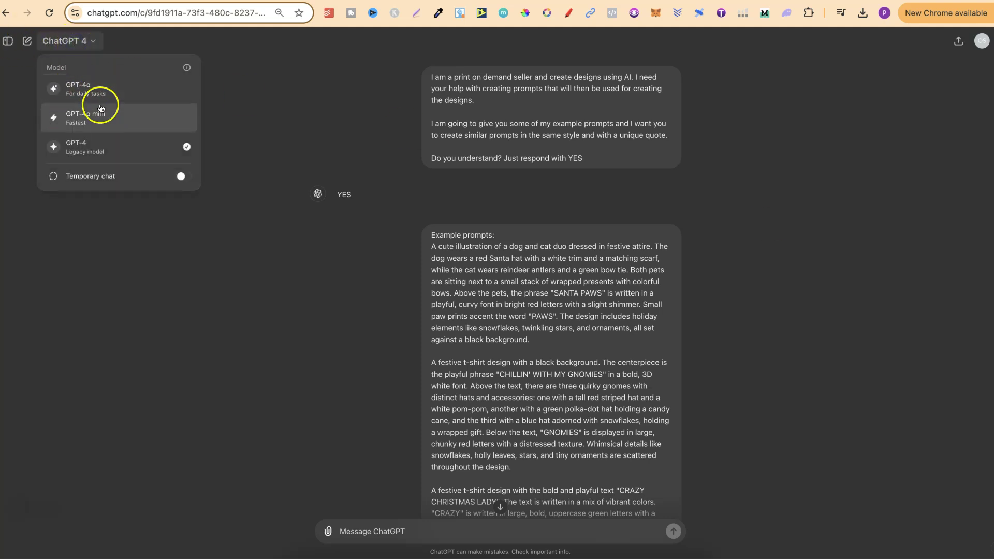
click(294, 138)
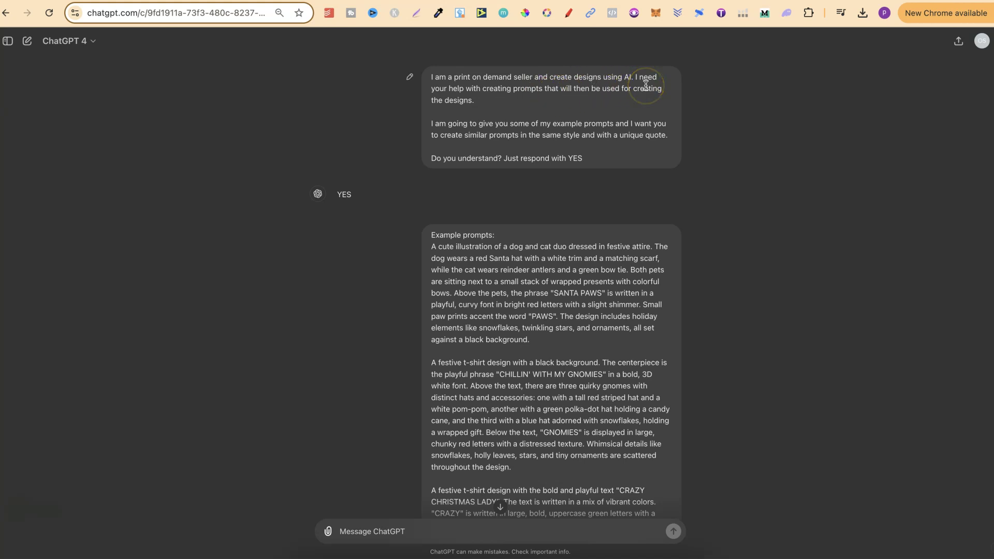
click(590, 111)
scroll(633, 344, down, 3)
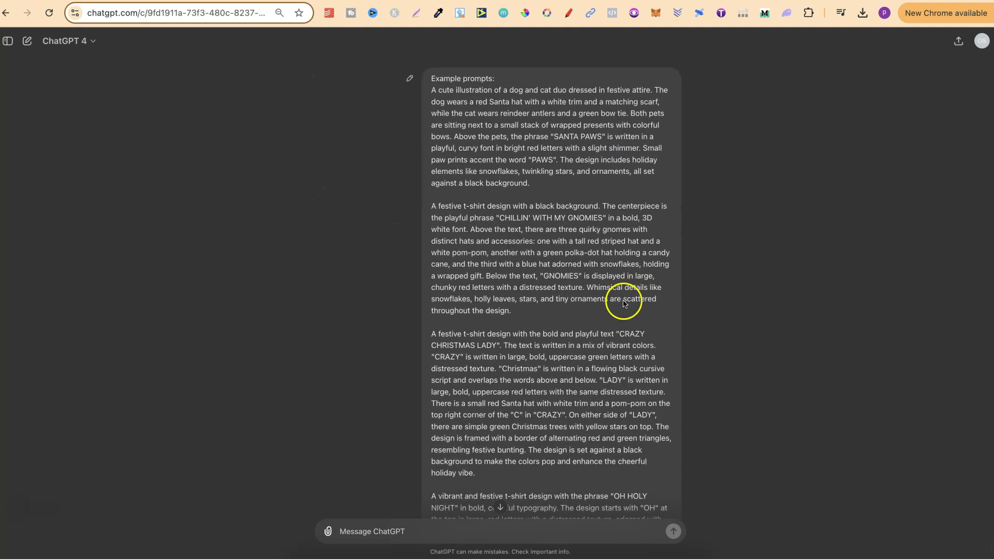
- Switch to Ideogram to show where the Cutest Reindeer of All prompt is found, return to the gallery, and go back to ChatGPT
click(417, 1)
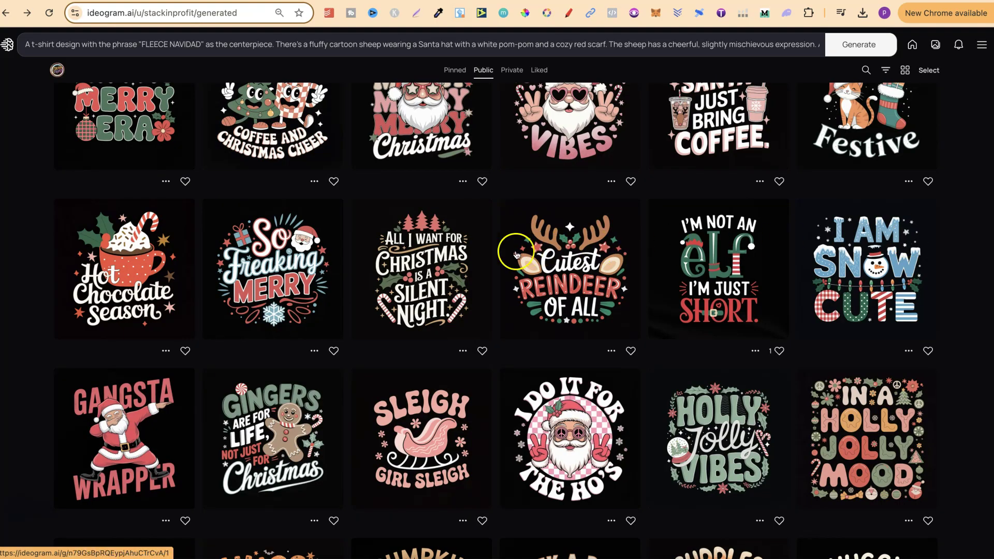
click(556, 257)
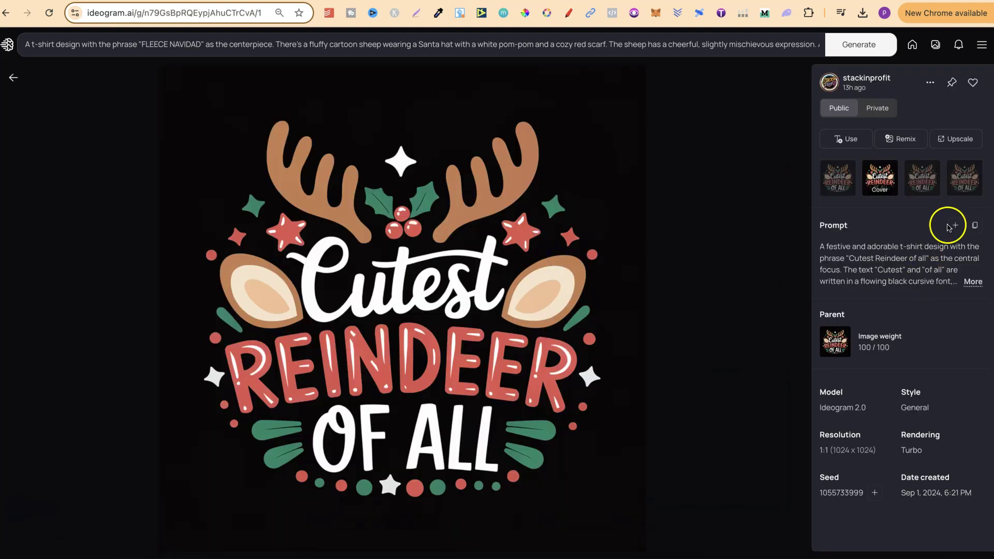
click(544, 3)
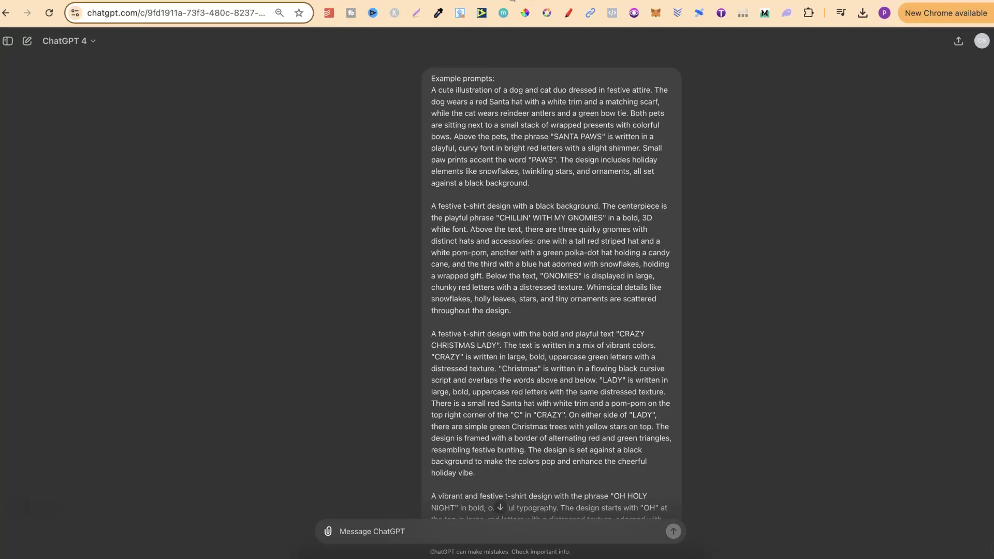
click(434, 1)
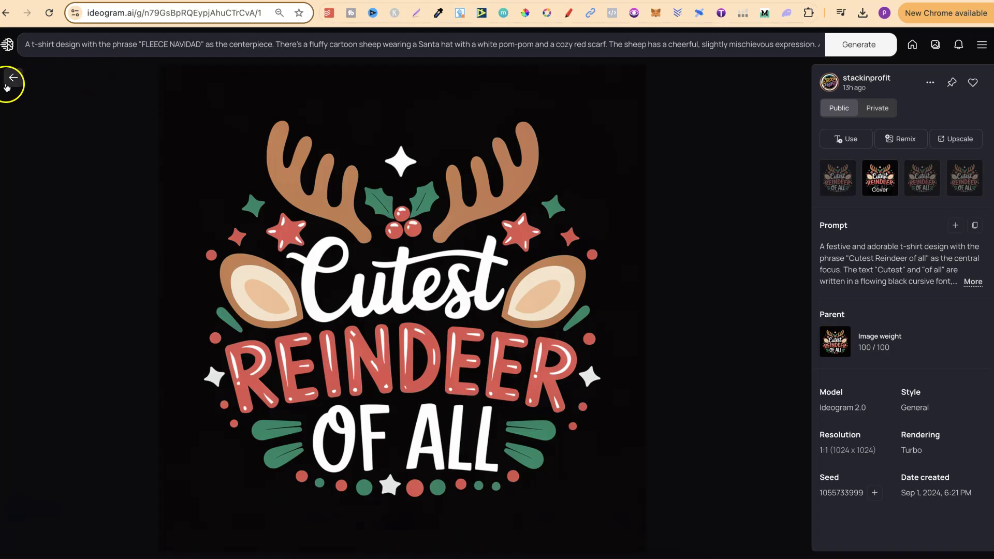
click(11, 82)
click(544, 2)
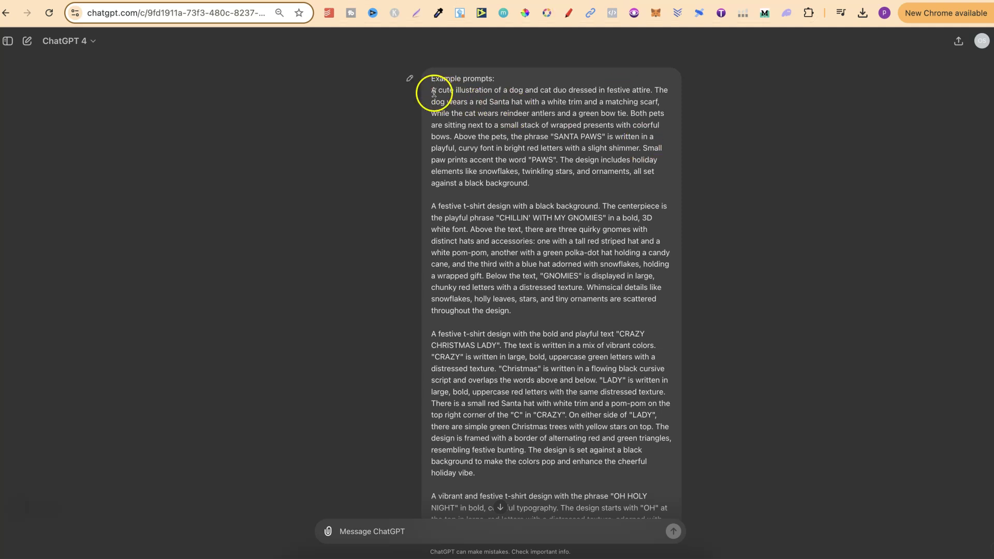
- Review the example prompts in the ChatGPT conversation, highlighting the first ones, and read the generated prompt ideas
drag(439, 94, 693, 425)
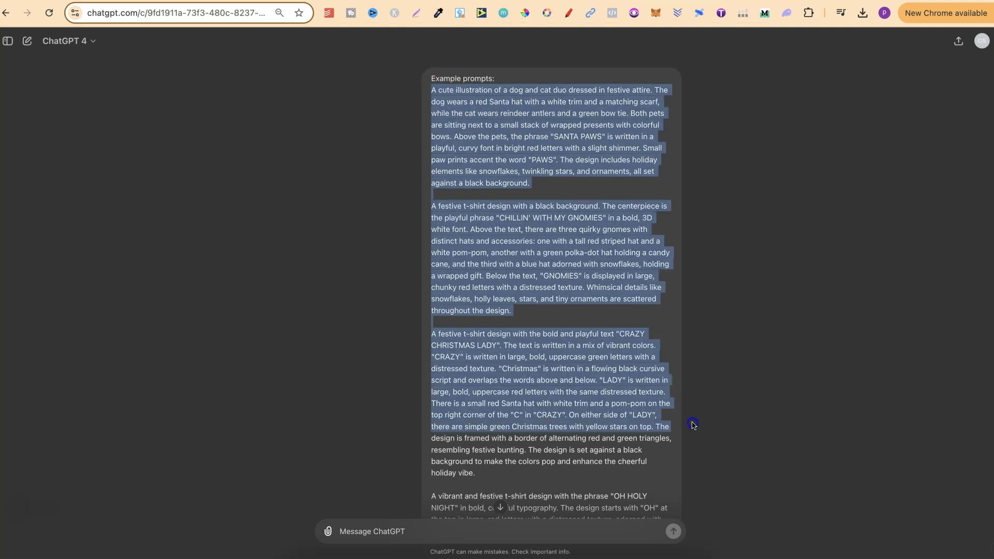
click(787, 435)
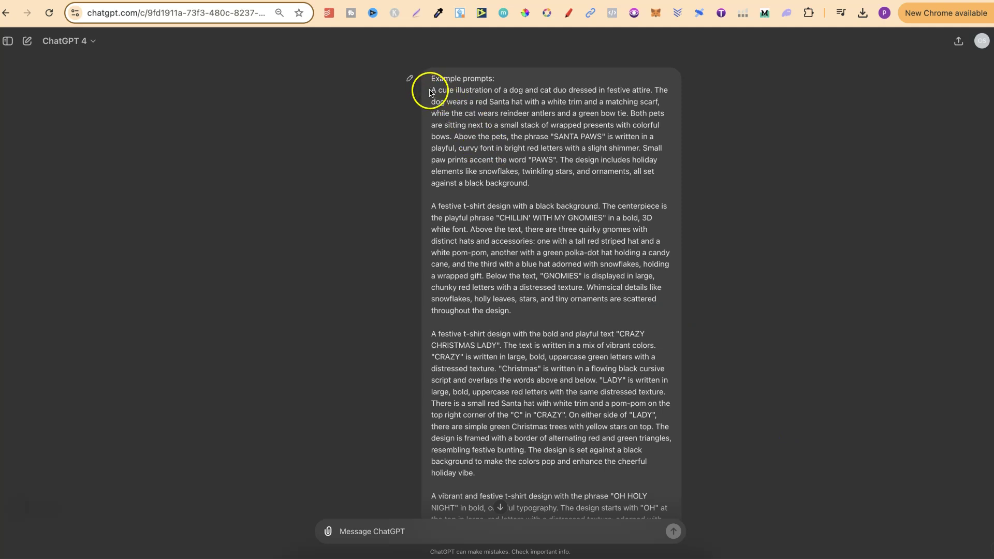
drag(431, 90, 549, 185)
scroll(725, 290, down, 8)
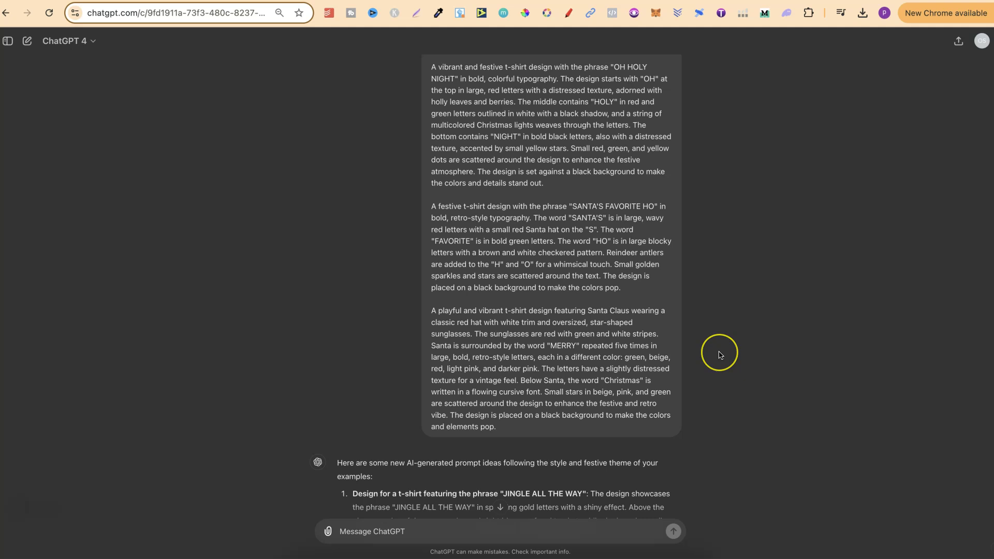
scroll(718, 352, down, 8)
scroll(721, 355, up, 1)
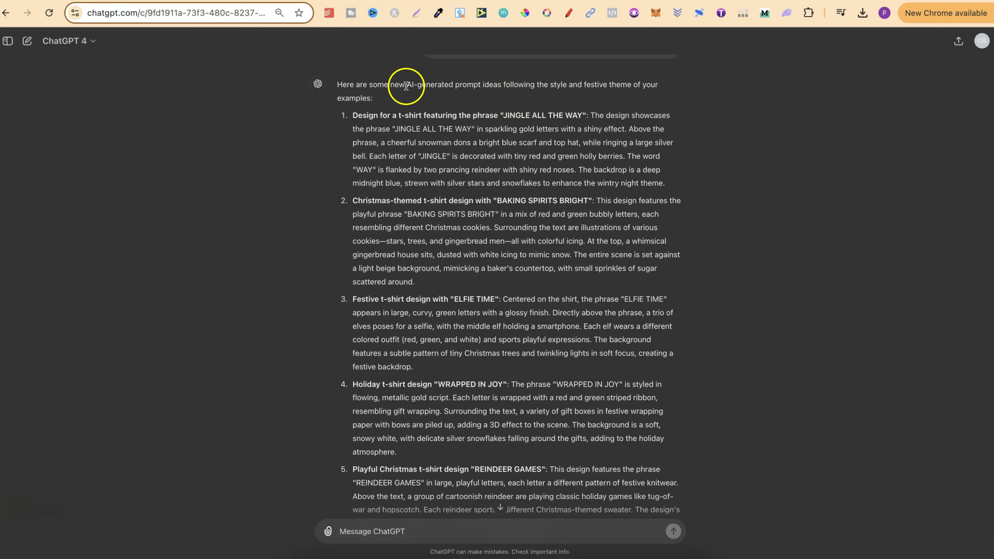
scroll(623, 240, down, 2)
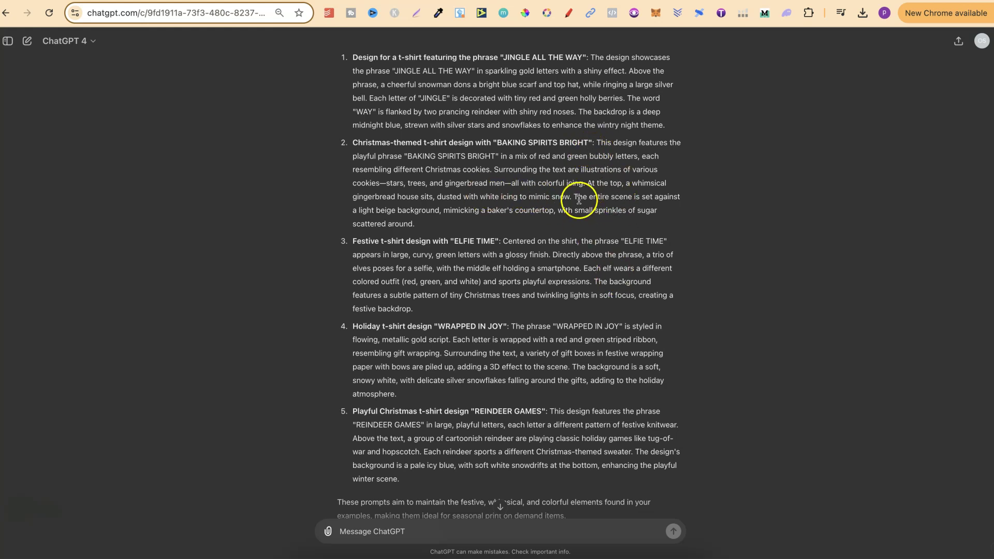
- Copy the description text of the generated "BAKING SPIRITS BRIGHT" prompt, without its heading
drag(574, 197, 650, 222)
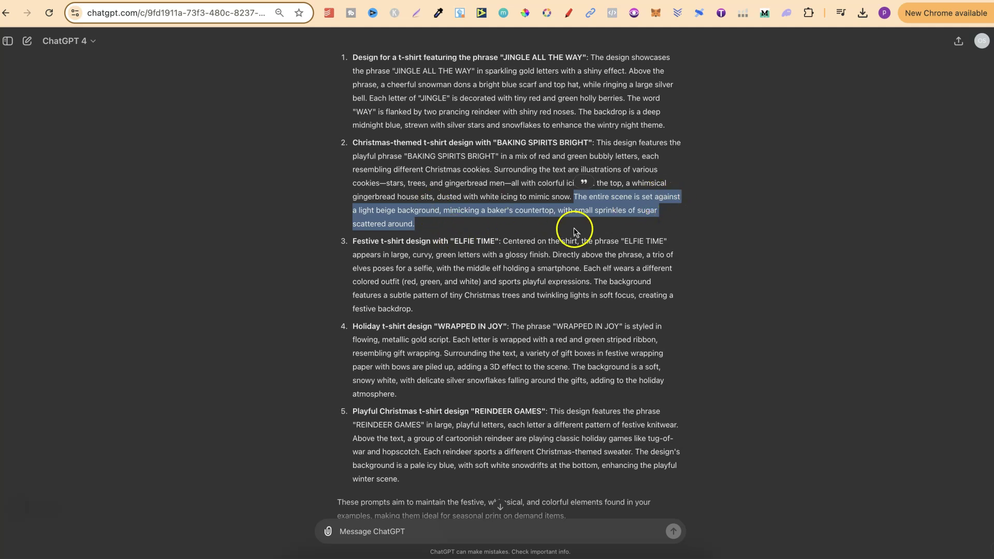
drag(460, 221, 596, 142)
right_click(610, 175)
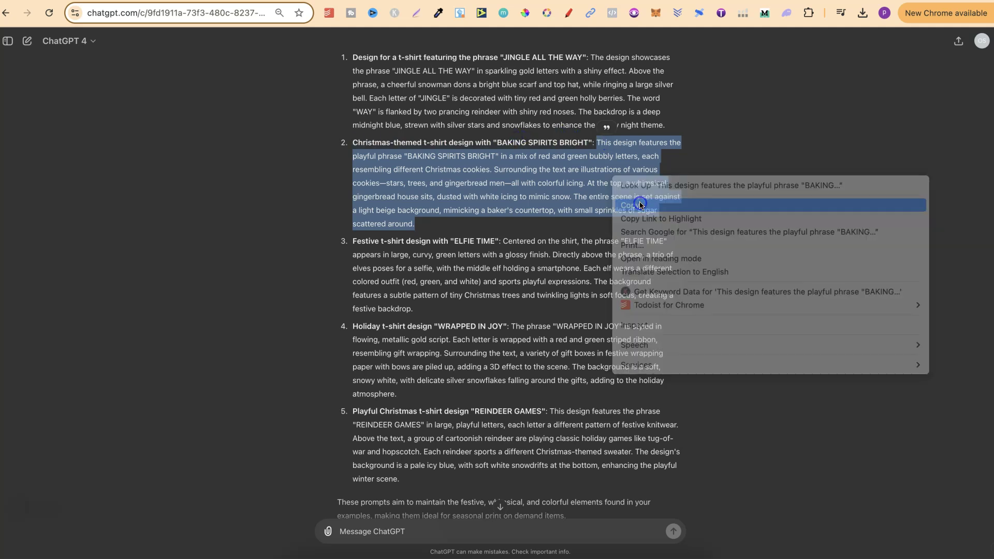
- Switch to Ideogram and replace the existing prompt with the copied "BAKING SPIRITS BRIGHT" prompt
click(683, 1)
click(417, 2)
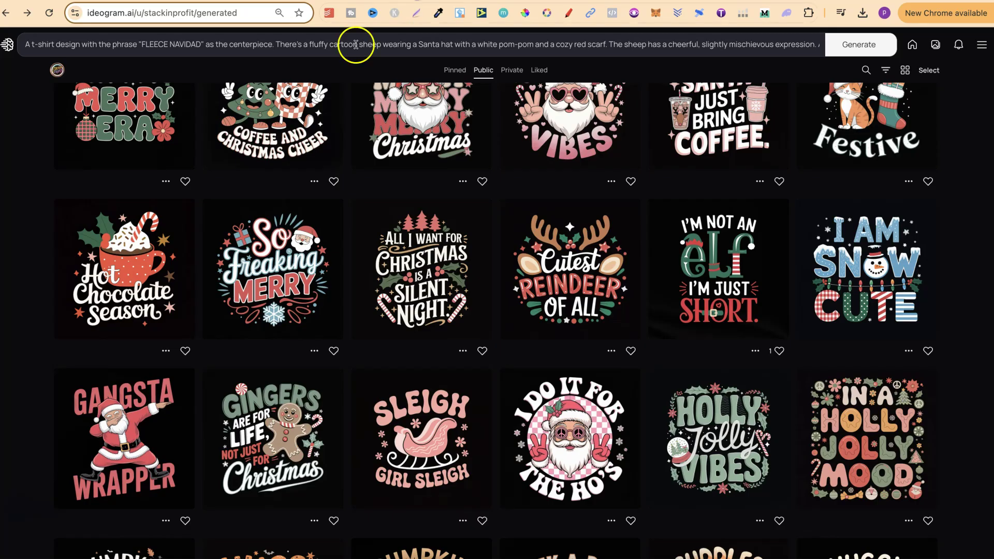
click(294, 44)
key(ctrl+a)
key(ctrl+v)
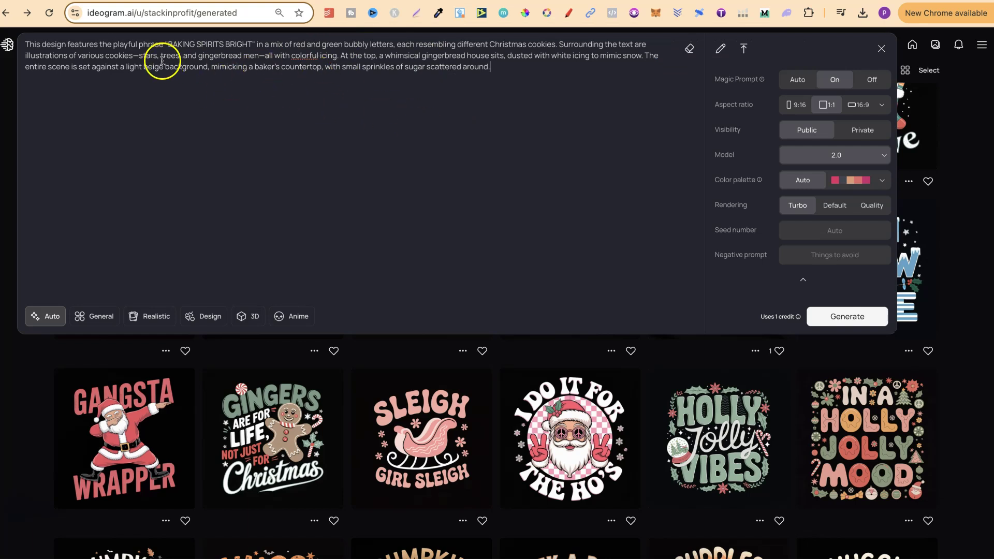
- Change the background colour in the prompt to black and generate the design
drag(164, 68, 126, 68)
text(black)
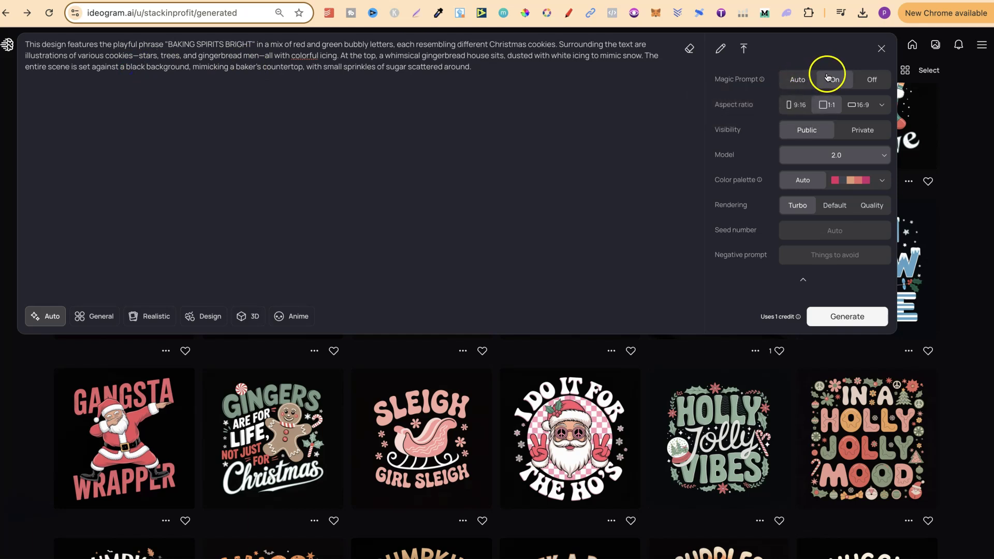
click(848, 316)
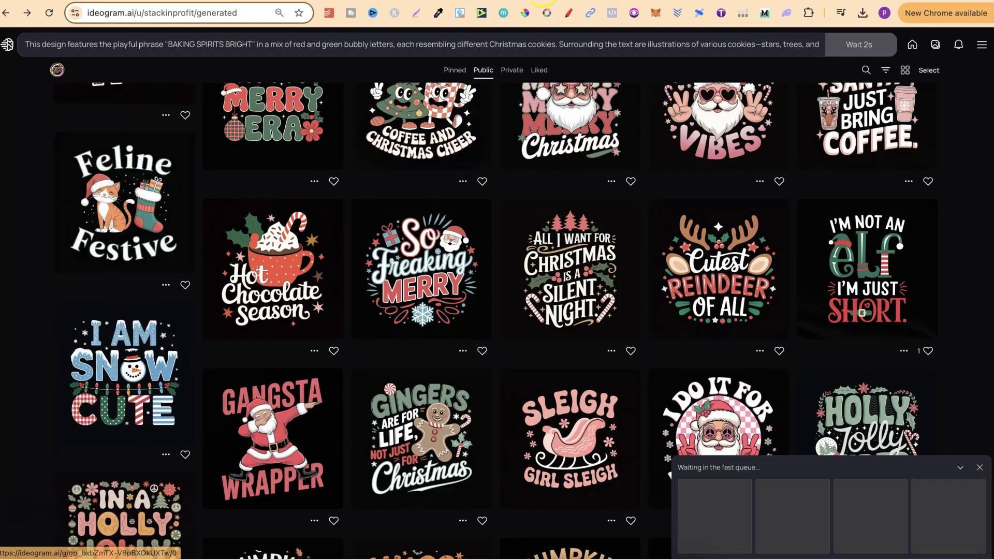
- Switch to ChatGPT and request "another but with a black background" in the same conversation
key(ctrl+Tab)
scroll(742, 289, down, 2)
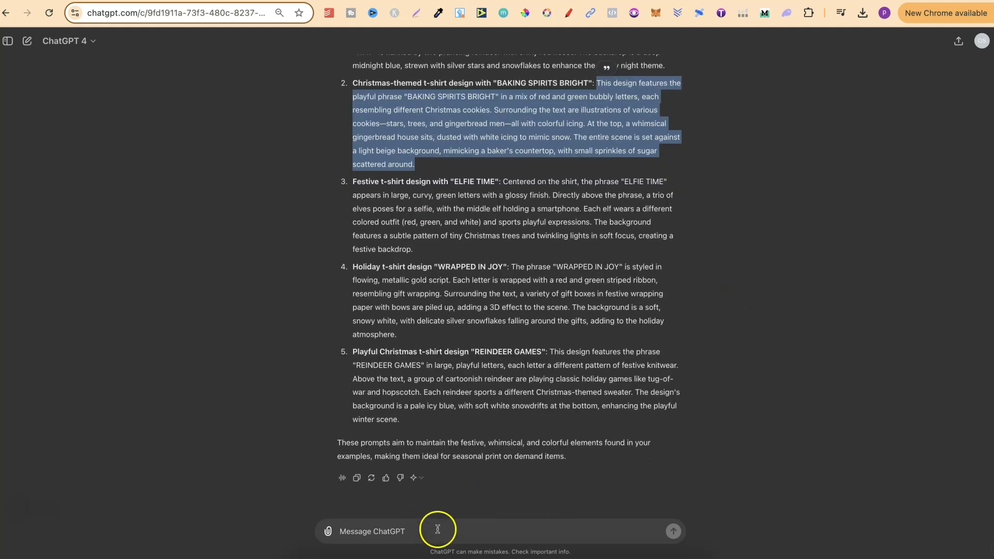
click(434, 533)
key(super+v)
key(Return)
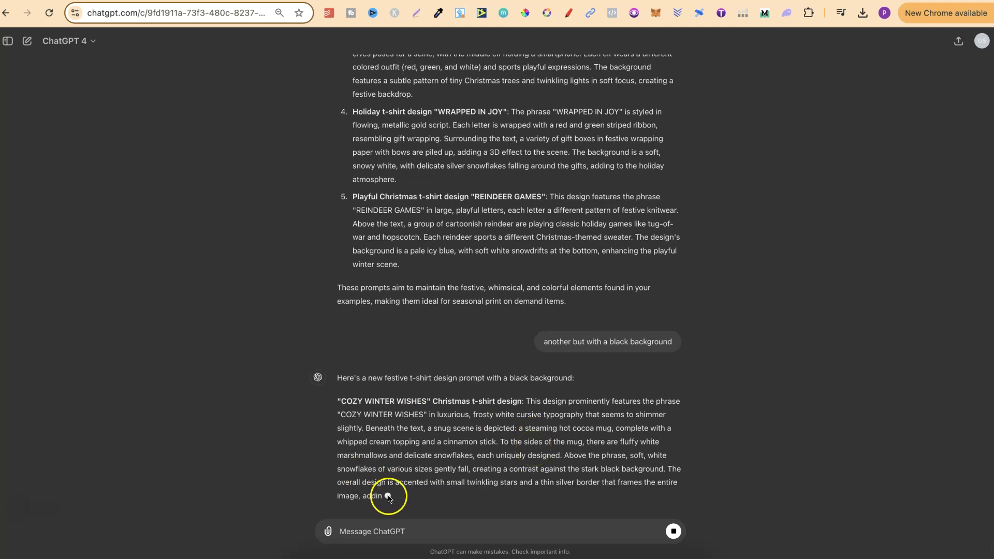
- Copy the description text of the generated "COZY WINTER WISHES" prompt, without its heading
drag(533, 459, 523, 358)
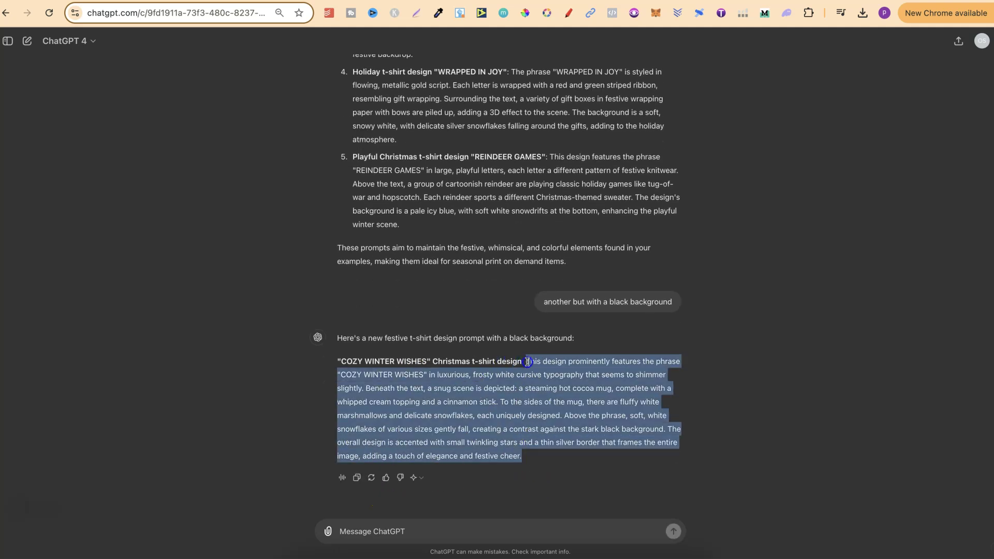
right_click(612, 377)
click(646, 384)
- Switch to Ideogram, replace the existing prompt with the copied "COZY WINTER WISHES" prompt, and generate the design
key(ctrl+Tab)
scroll(411, 211, up, 10)
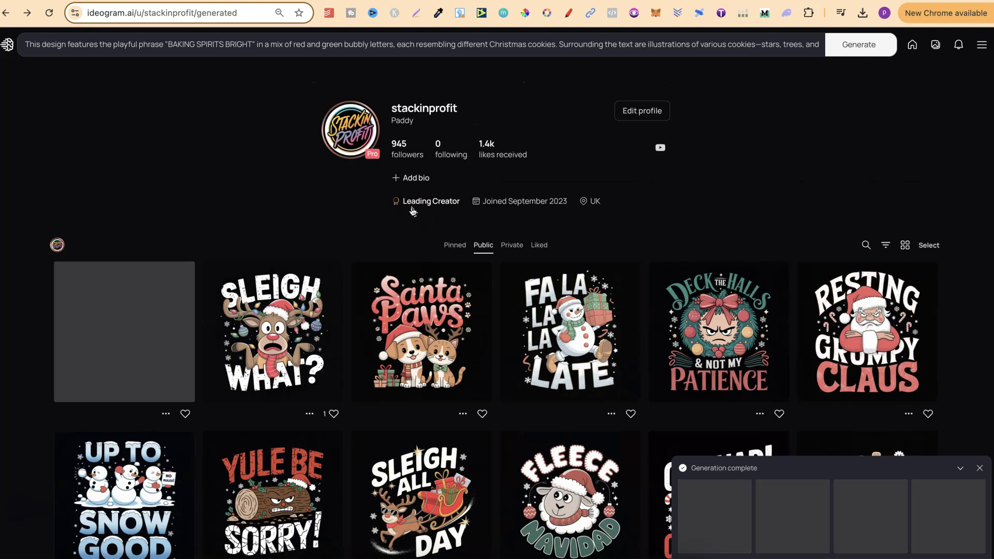
click(130, 386)
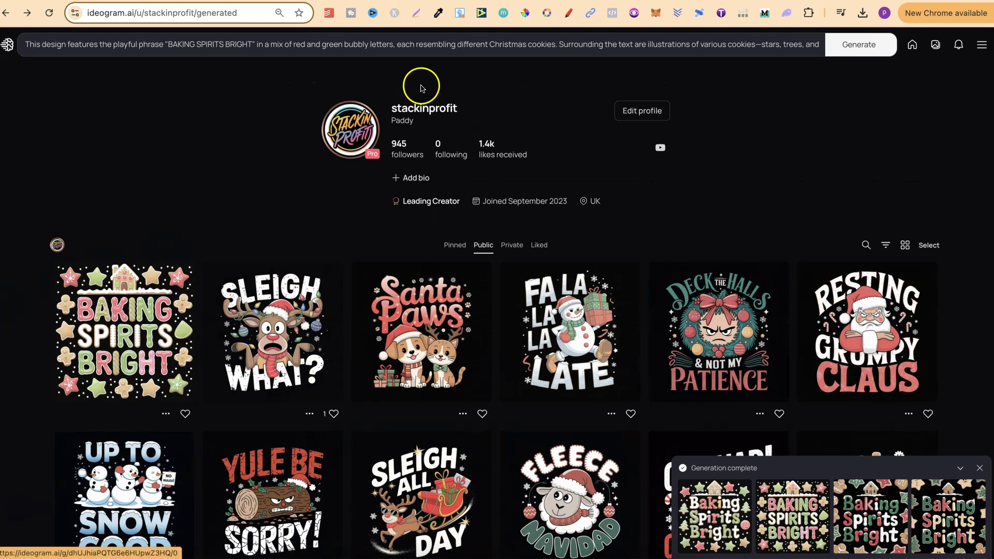
triple_click(388, 45)
key(ctrl+v)
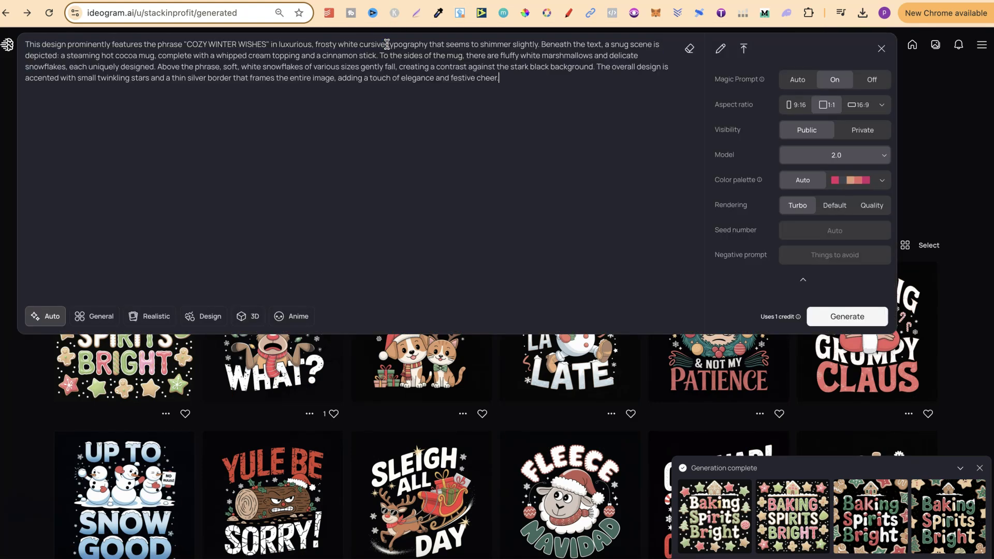
click(847, 316)
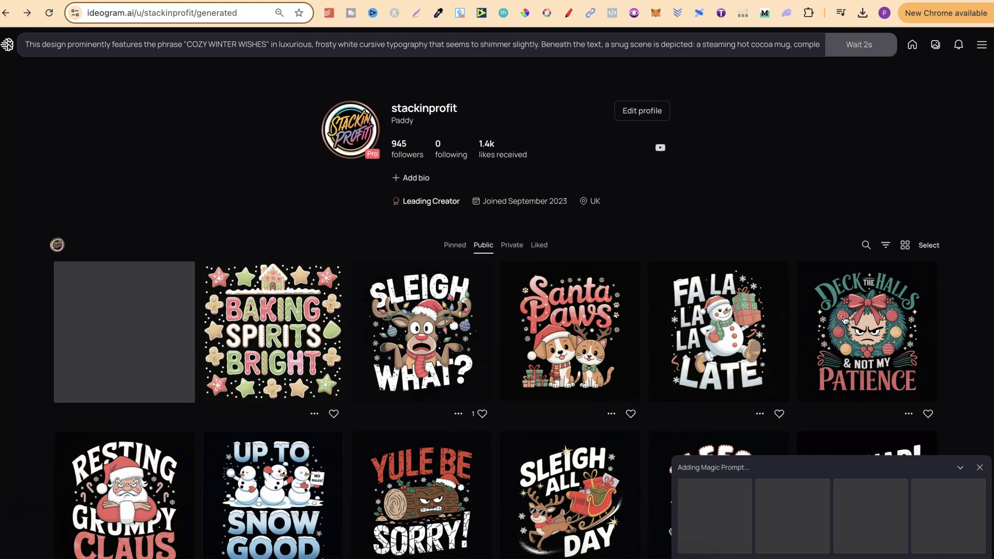
- Open the new "BAKING SPIRITS BRIGHT" design and compare its four variations
click(260, 345)
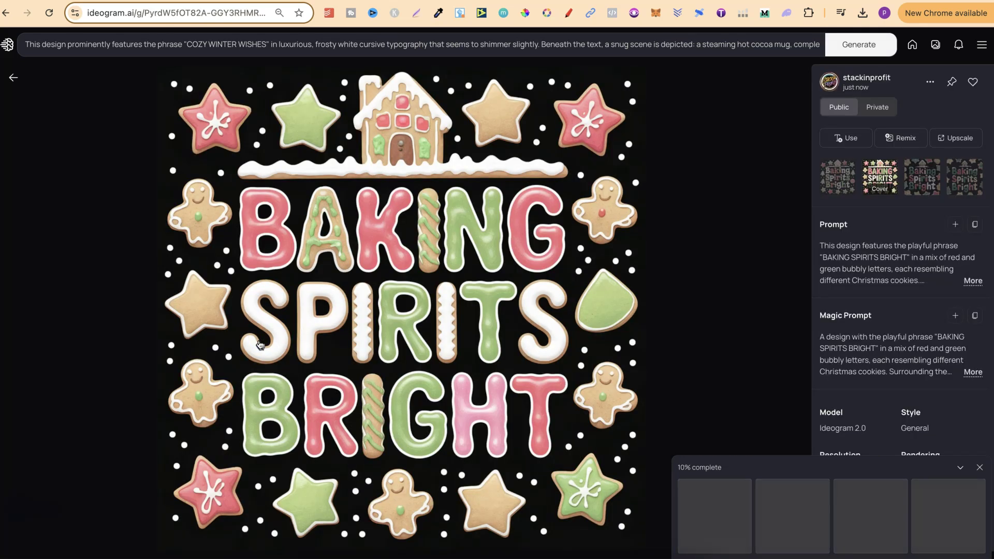
key(Right)
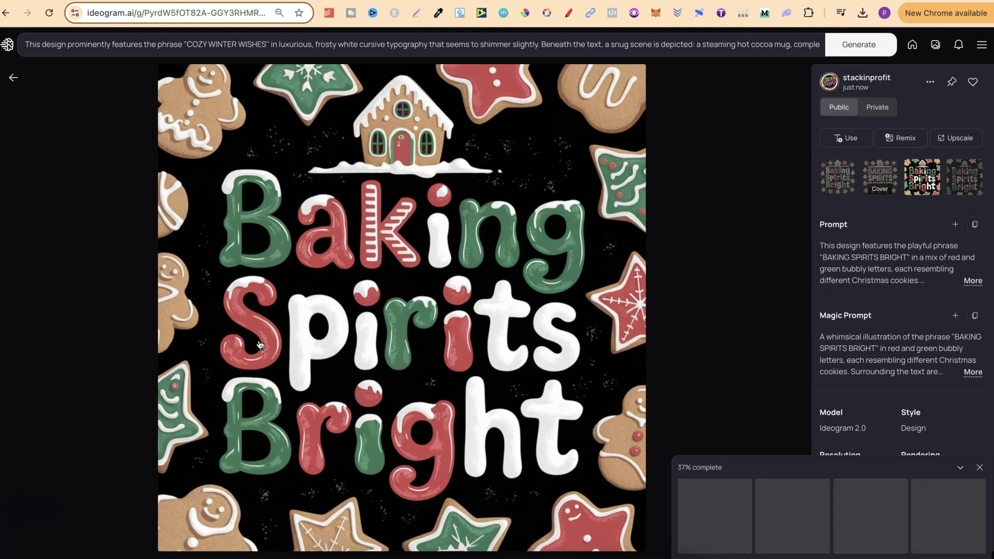
key(Right)
key(Right)
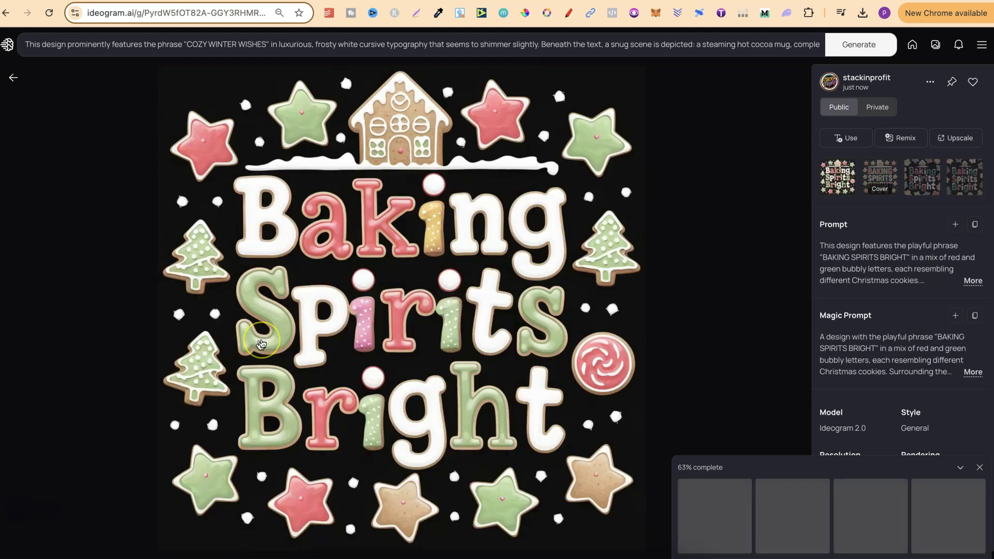
key(Left)
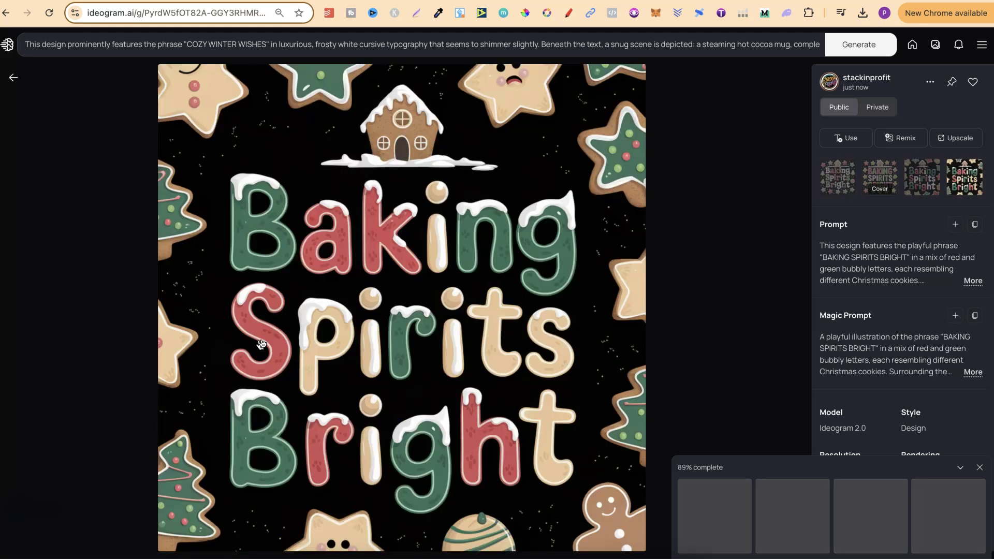
key(Right)
key(Left)
key(Left)
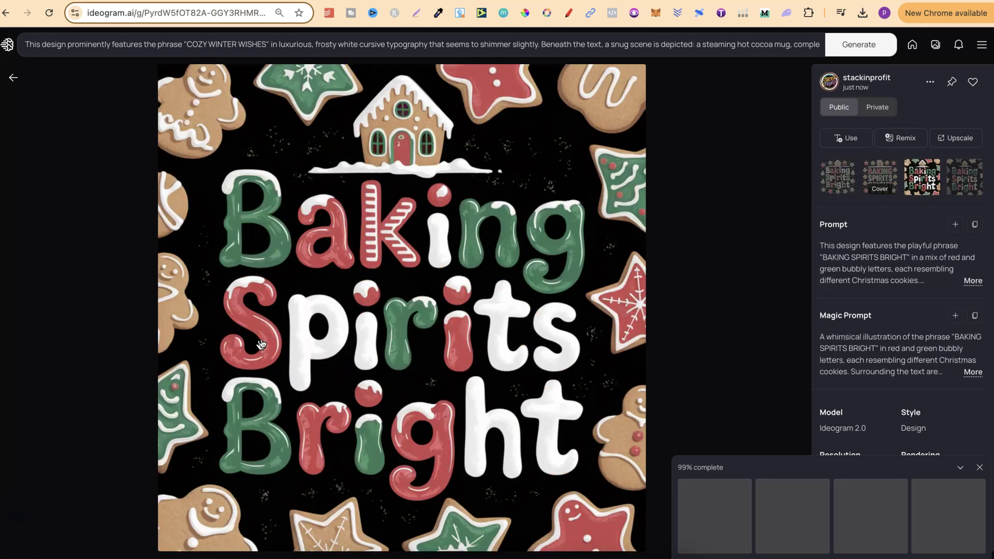
key(Left)
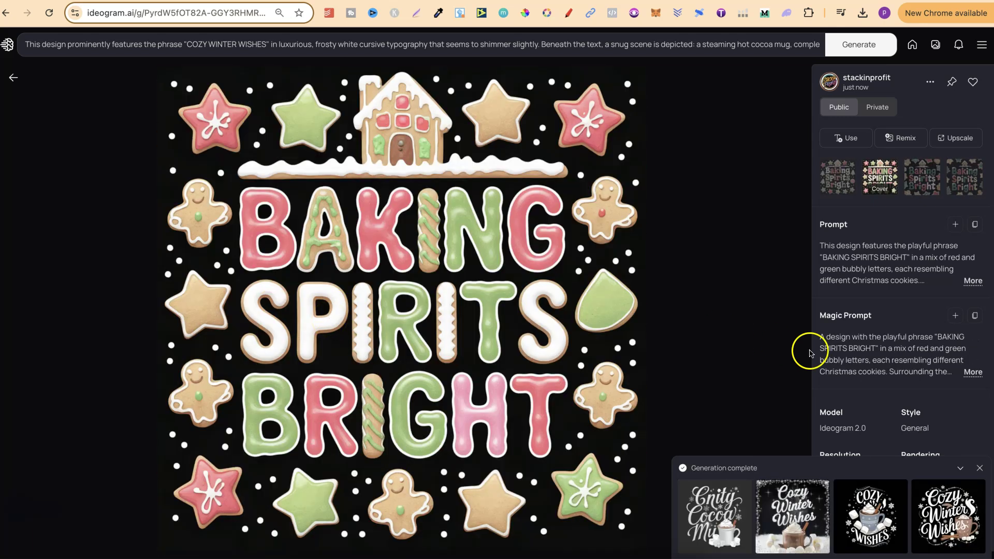
- Reuse the original prompt of the "BAKING SPIRITS BRIGHT" design, rather than its Magic Prompt, and generate new versions
click(957, 314)
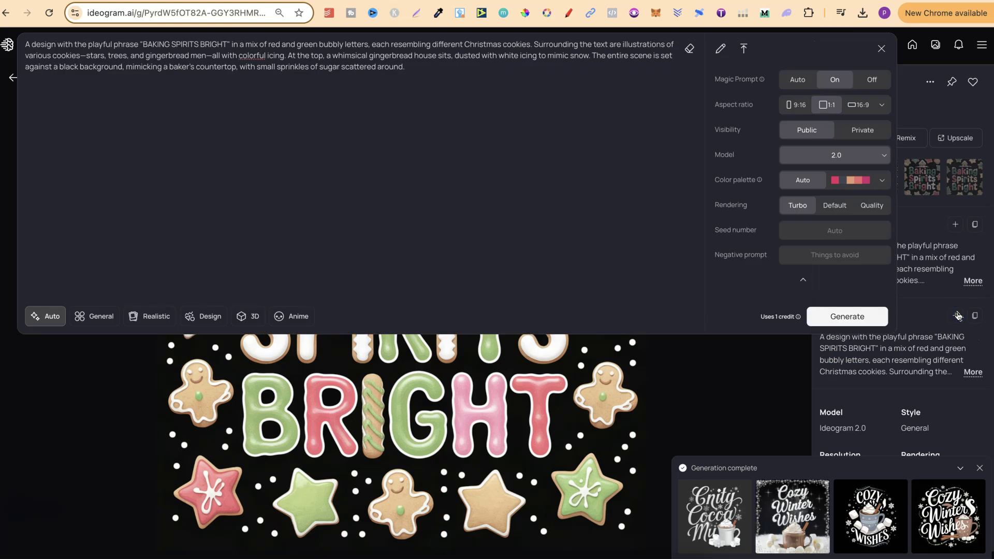
click(956, 224)
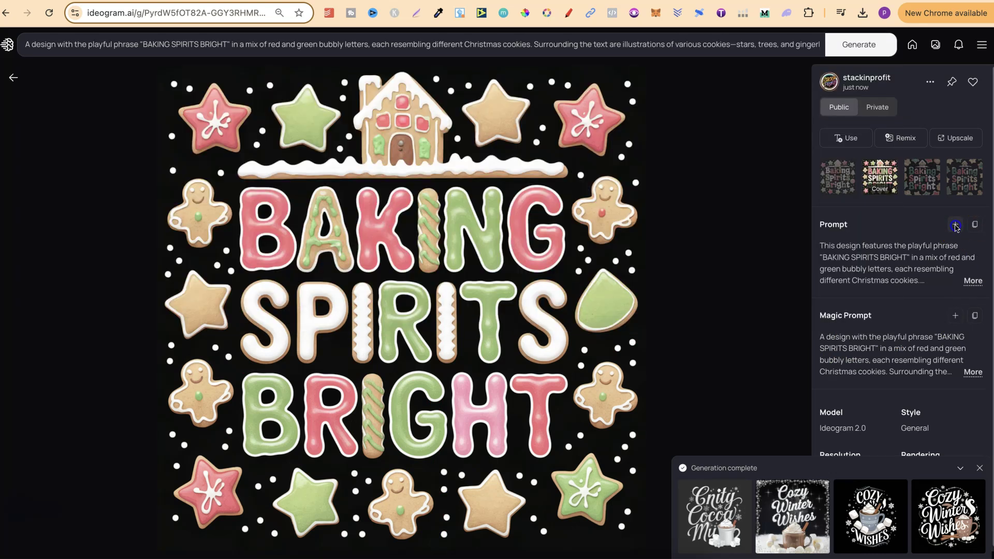
click(956, 224)
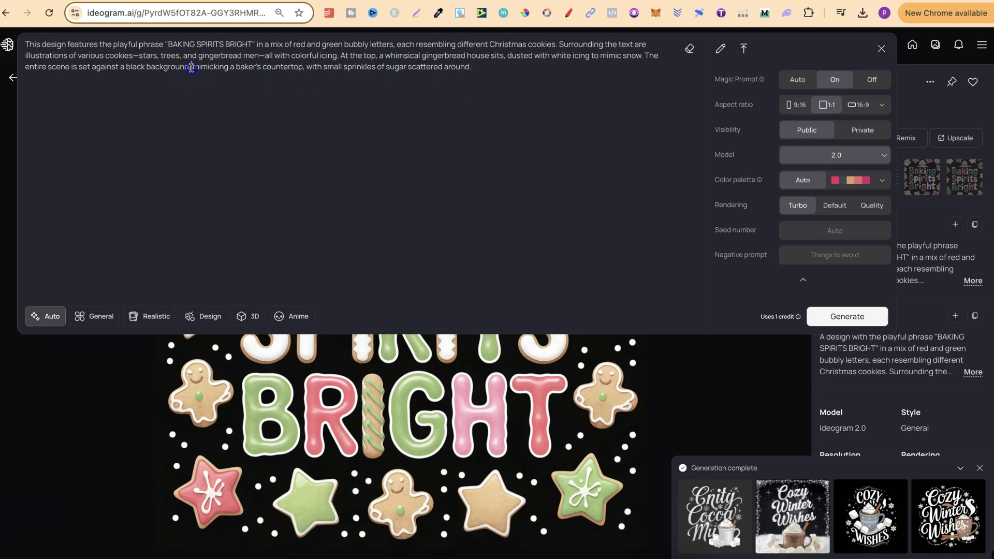
drag(190, 68, 455, 73)
click(771, 369)
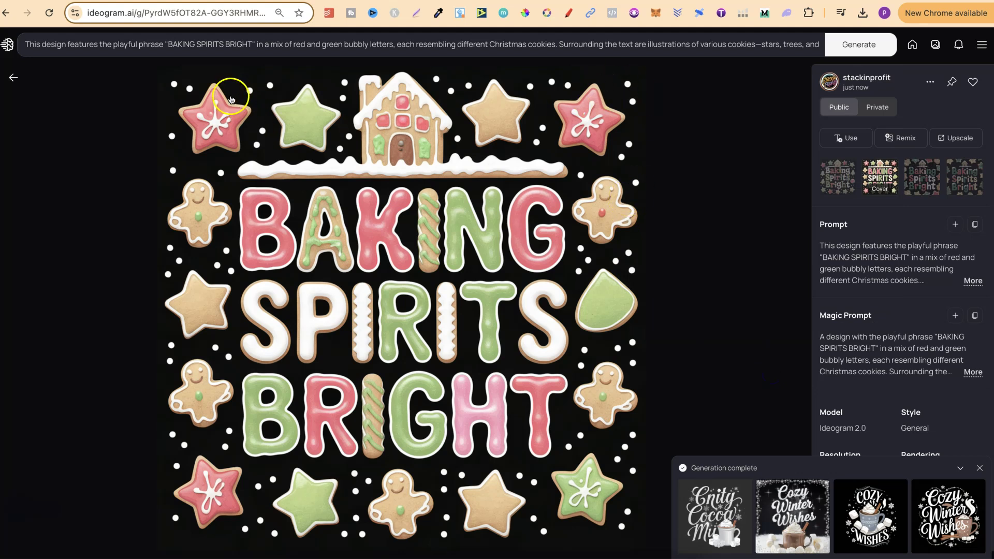
click(739, 44)
click(840, 314)
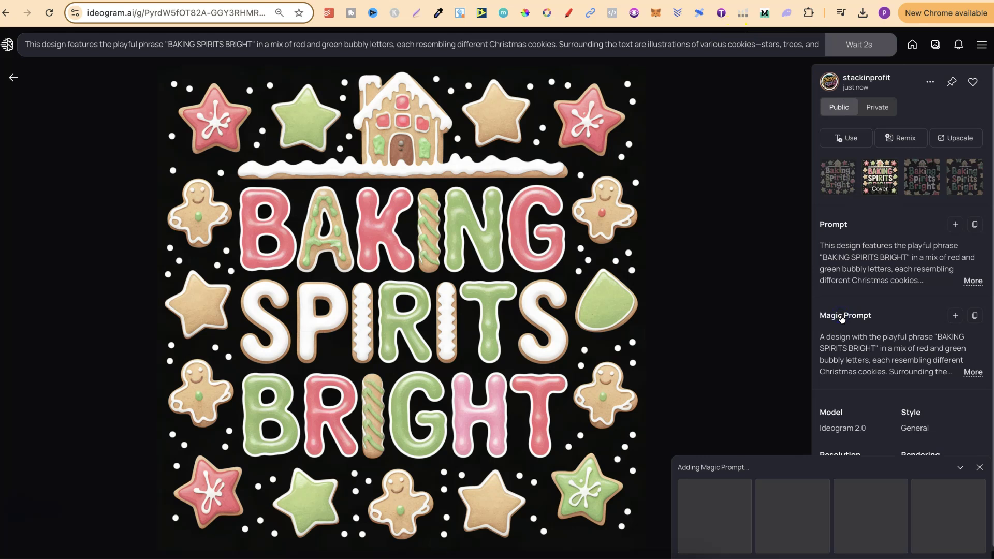
- Remix the "Cozy Winter Wishes" script variation of the cocoa mug design at image weight 100 with Magic Prompt off
click(14, 78)
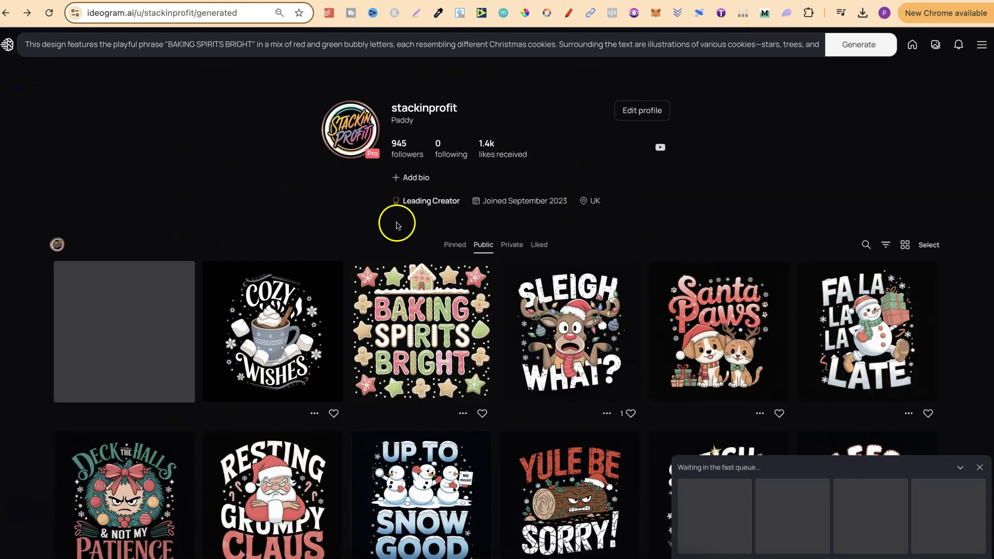
click(270, 329)
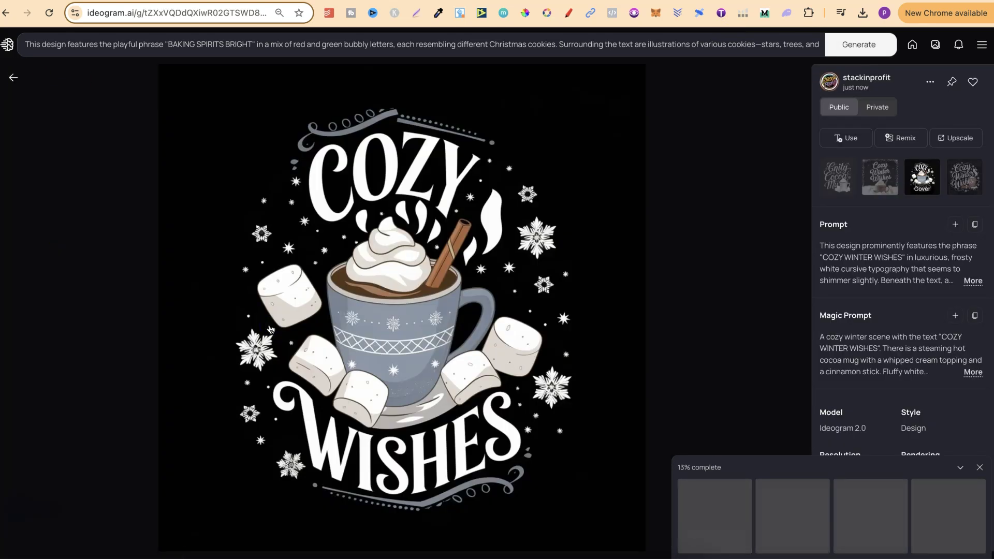
key(Right)
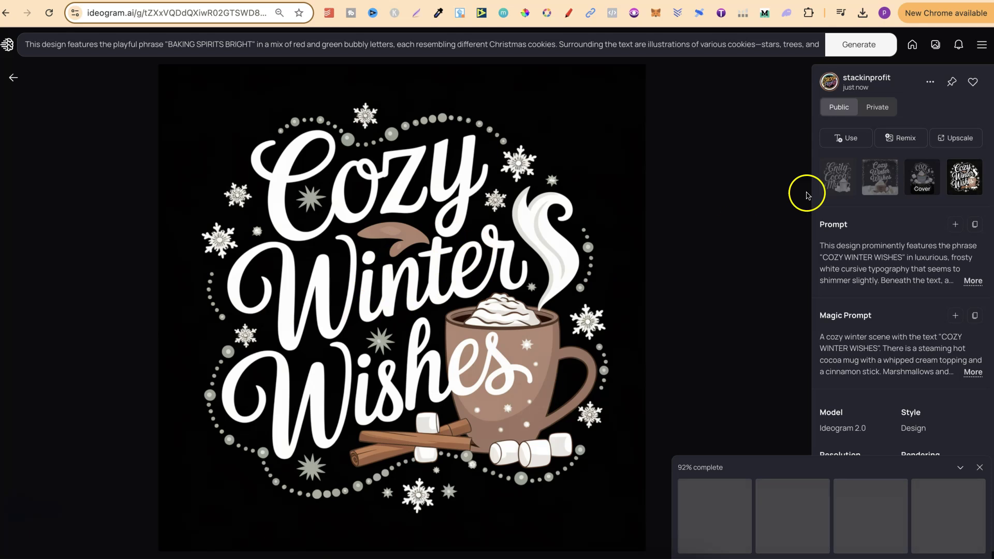
click(911, 145)
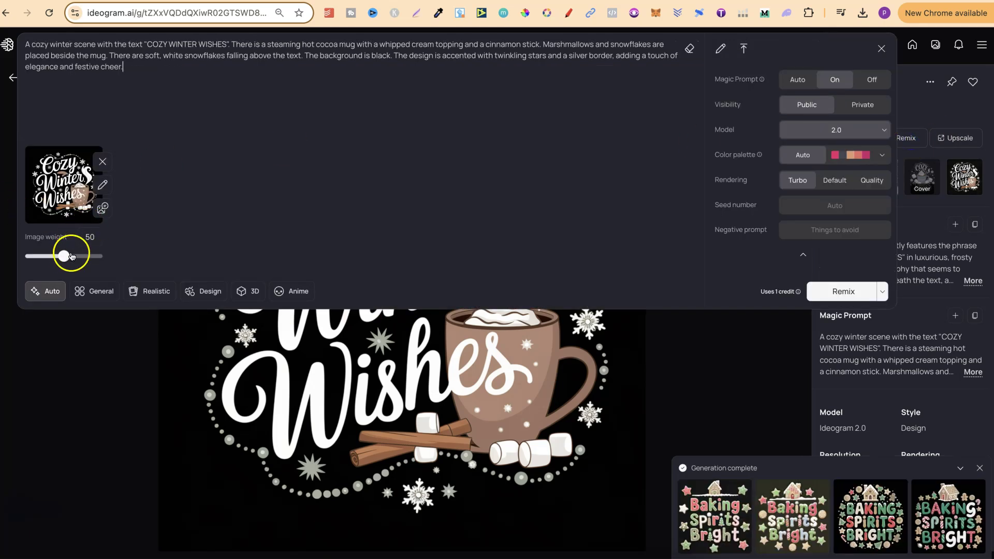
drag(70, 254, 174, 257)
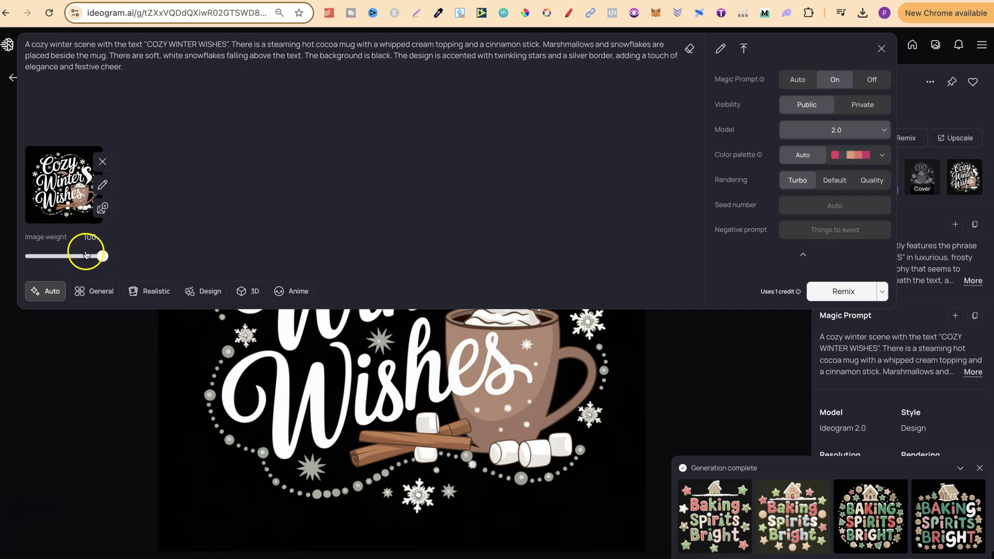
click(867, 80)
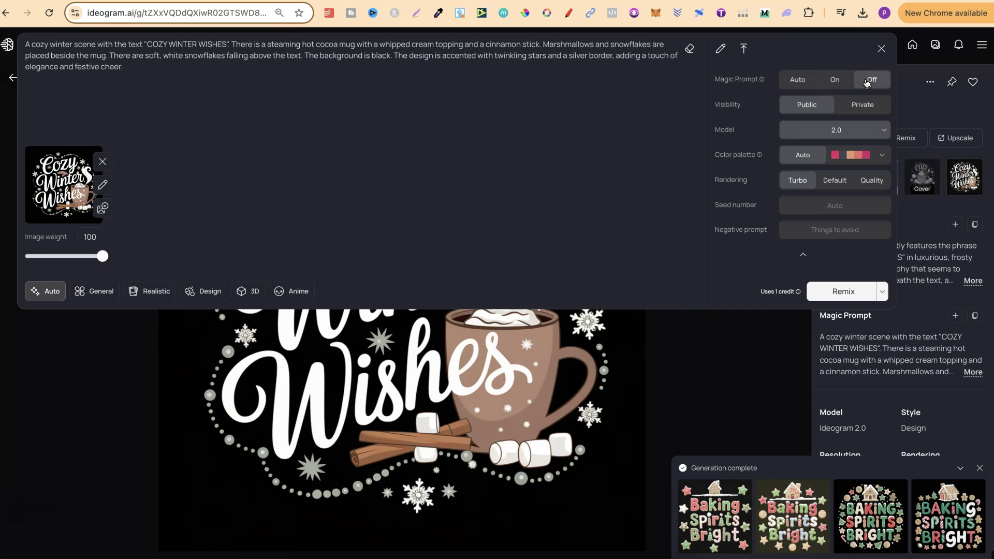
click(842, 291)
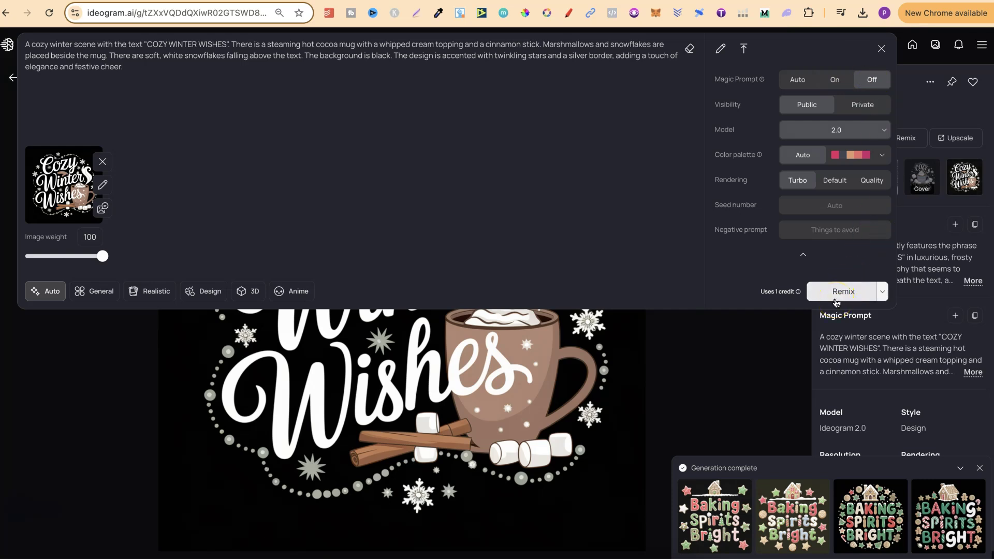
click(837, 301)
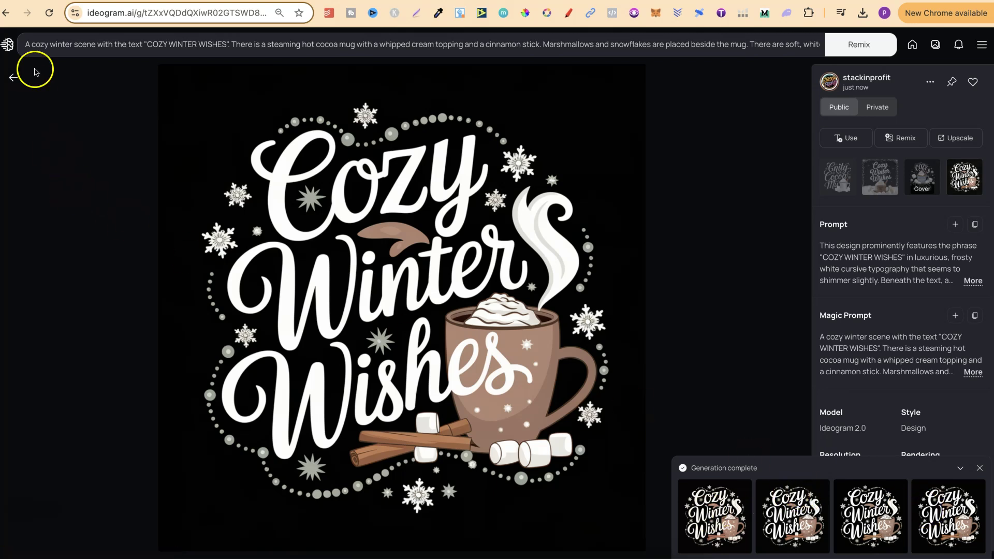
- Return to the generated designs and open the first variation of the "RESTING GRUMPY CLAUS" design
click(17, 80)
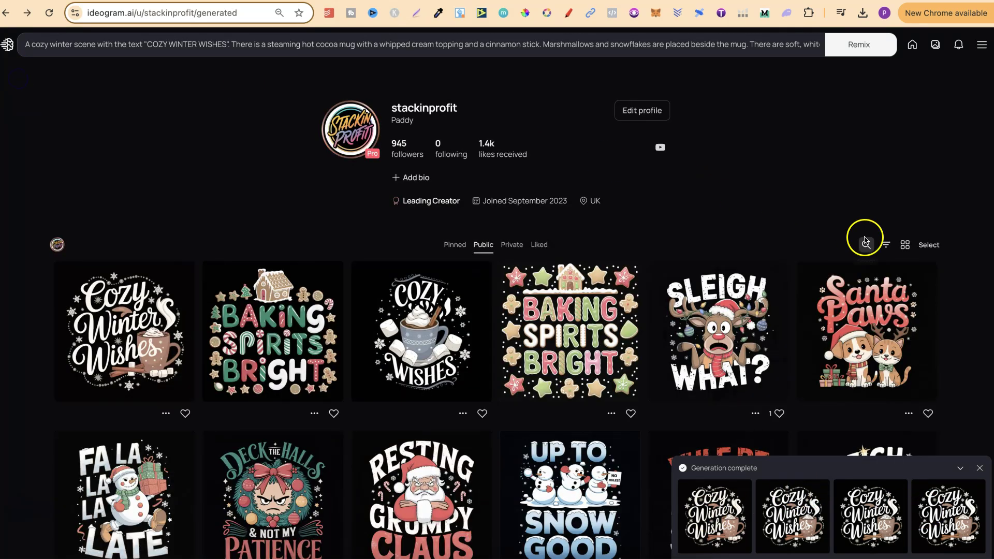
scroll(863, 238, down, 3)
click(453, 354)
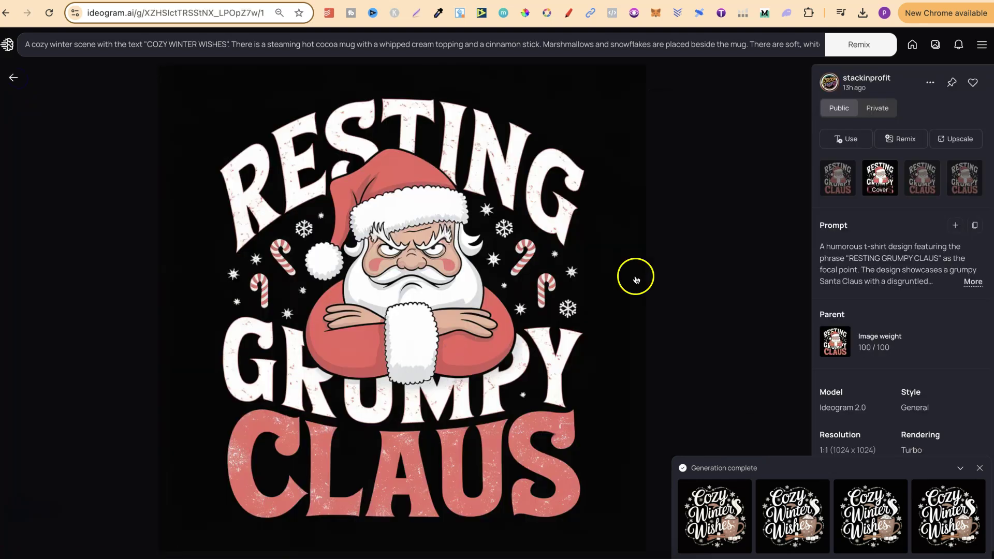
click(847, 176)
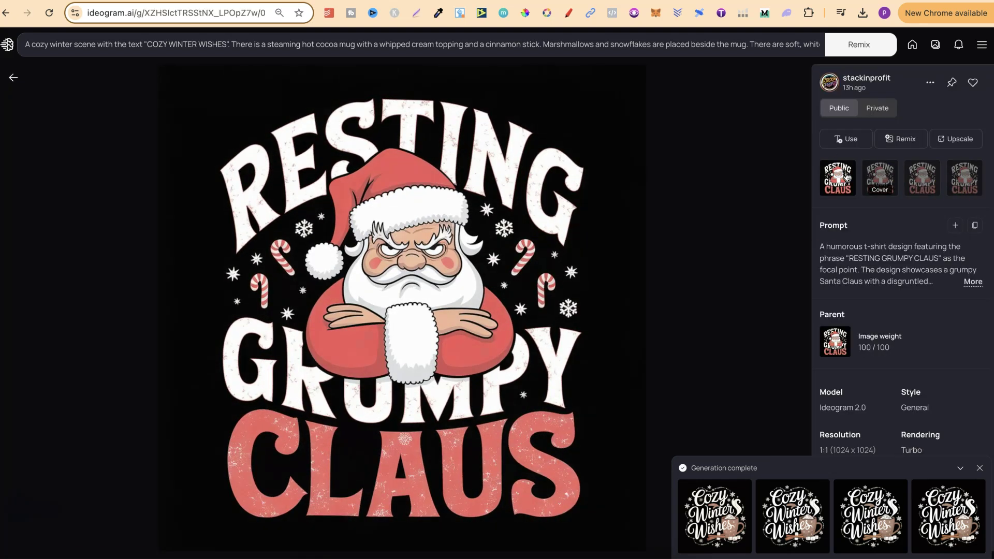
- Set up a remix of the "RESTING GRUMPY CLAUS" variation at image weight 100, and close the prompt editor without running it
click(886, 141)
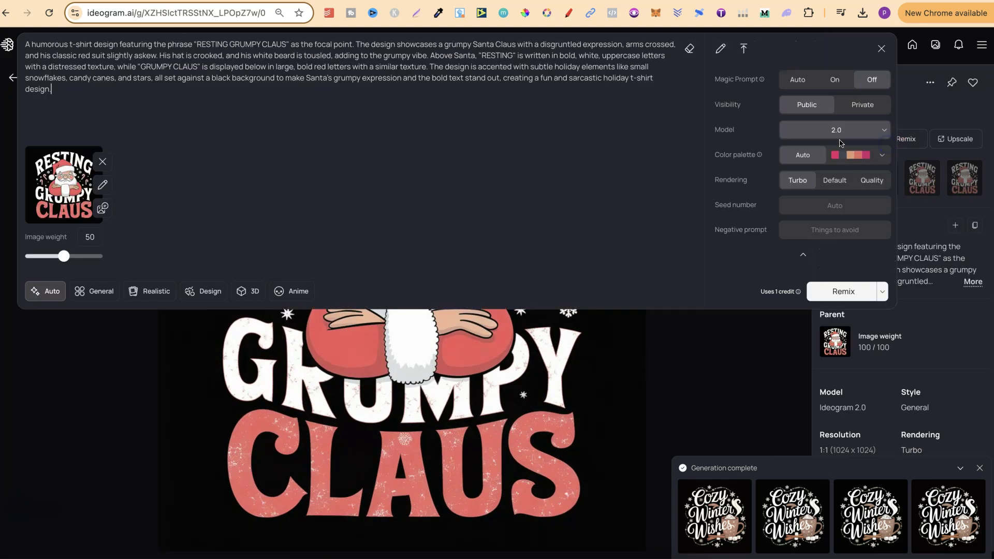
click(73, 256)
drag(86, 260, 149, 255)
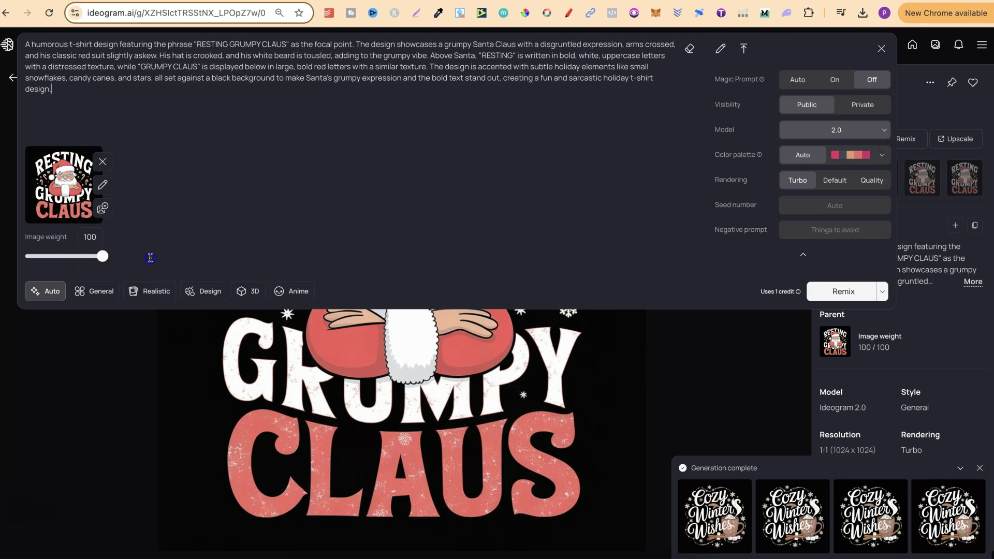
click(763, 376)
- Compare the "RESTING GRUMPY CLAUS" variations, focusing on the cover version, and return to the gallery of generated designs
click(866, 175)
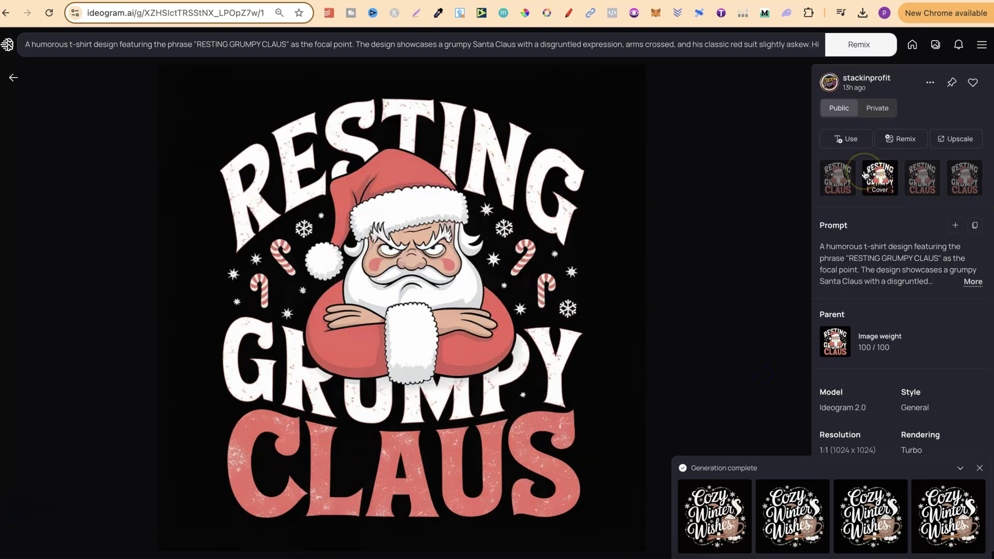
key(Right)
click(866, 175)
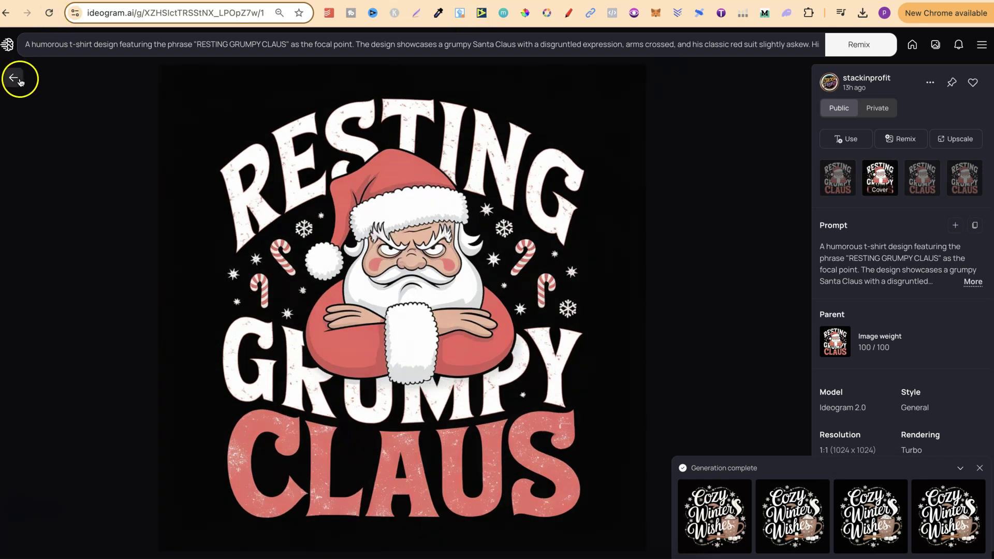
click(14, 78)
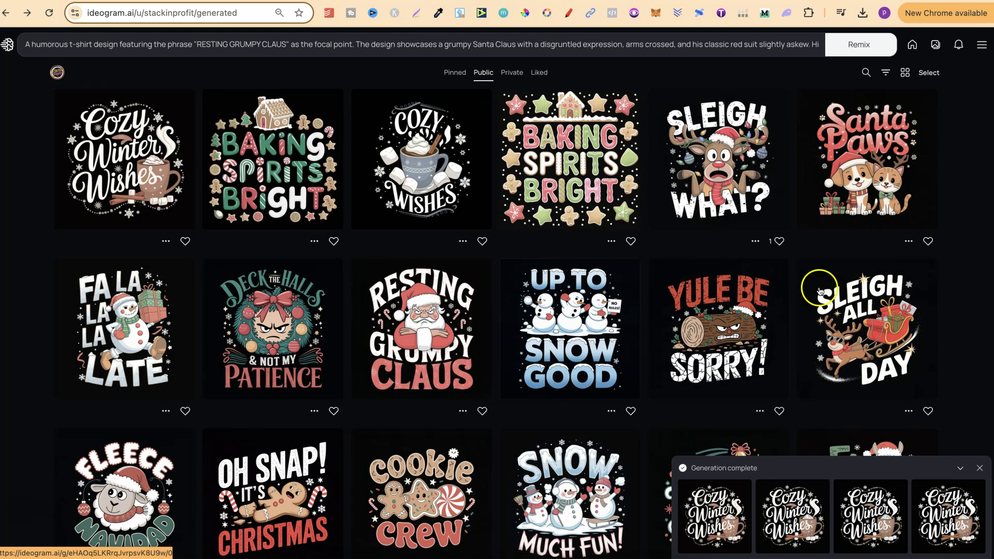
scroll(963, 274, up, 4)
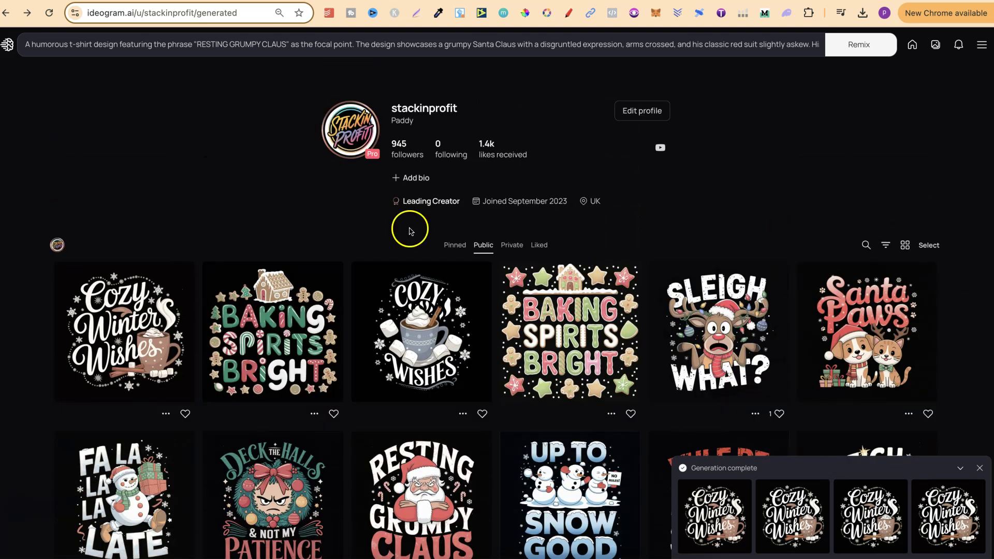
- Delete the earlier "COZY WINTER WISHES" design with the blue mug from the gallery of generated designs
click(463, 413)
click(438, 542)
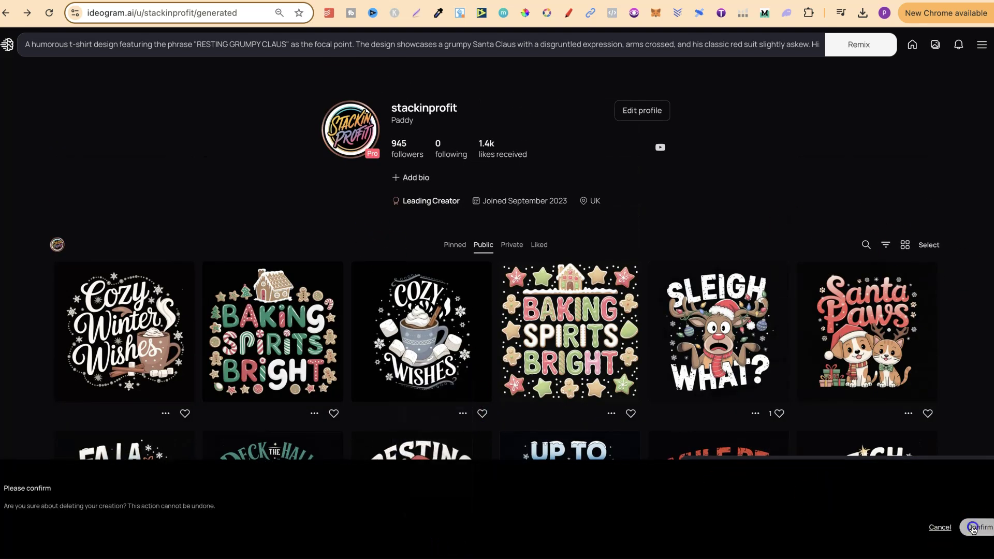
click(970, 527)
- Browse the "BAKING SPIRITS BRIGHT" variations and remix the circular third one at image weight 100 with Magic Prompt off
click(270, 333)
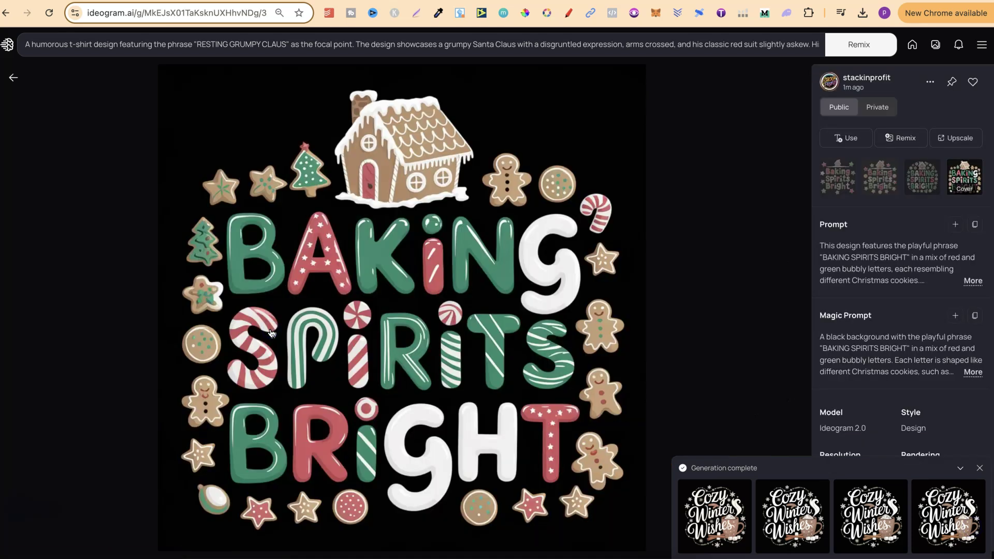
key(Right)
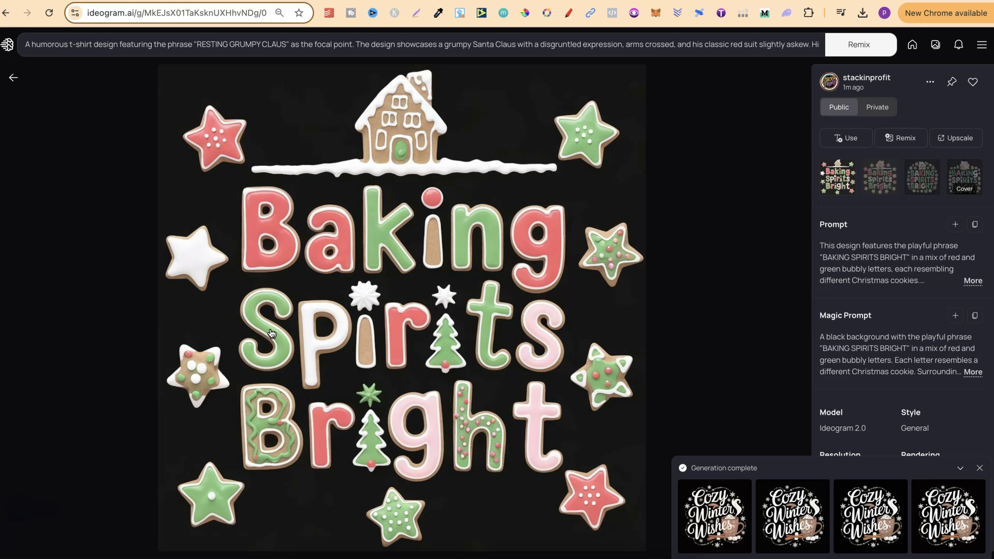
key(Right)
key(Right)
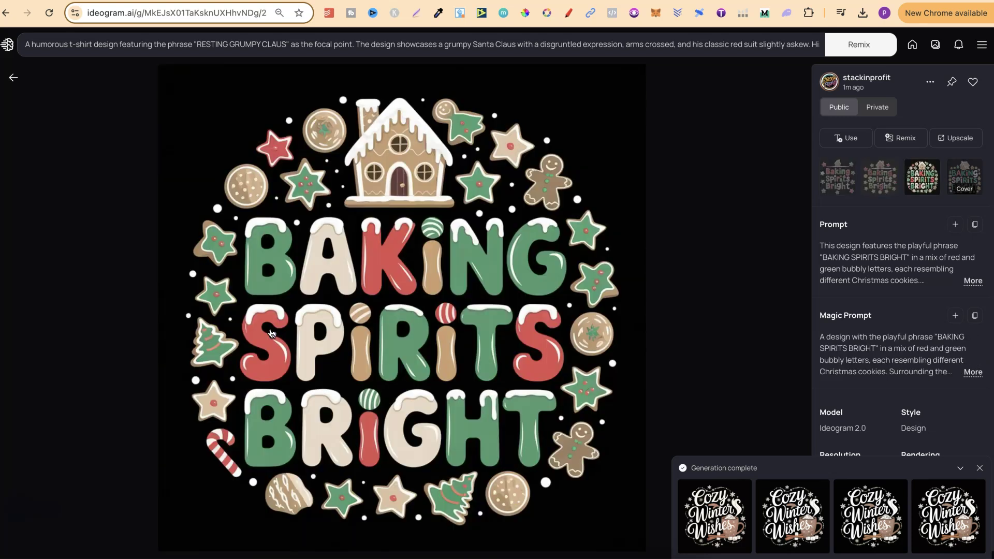
click(906, 138)
drag(63, 255, 173, 255)
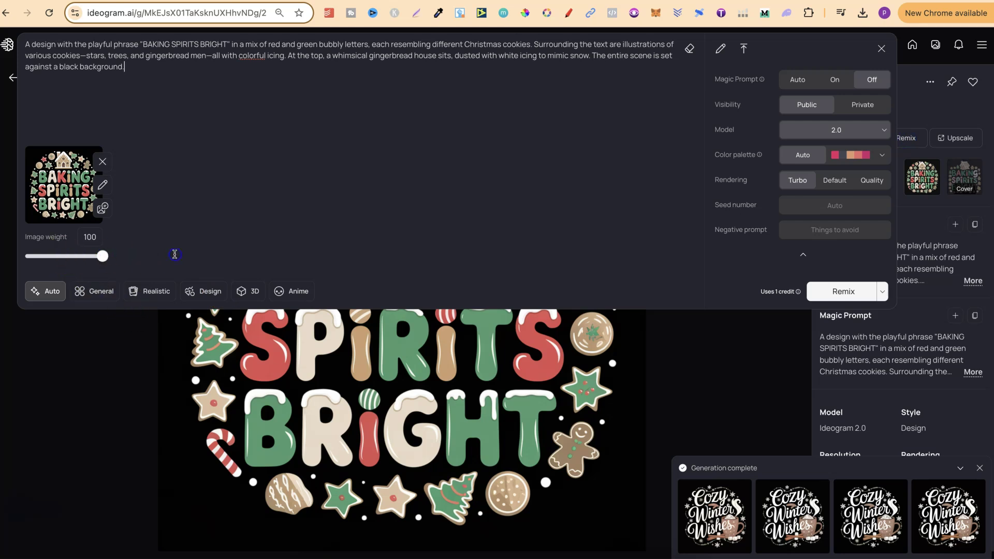
click(843, 292)
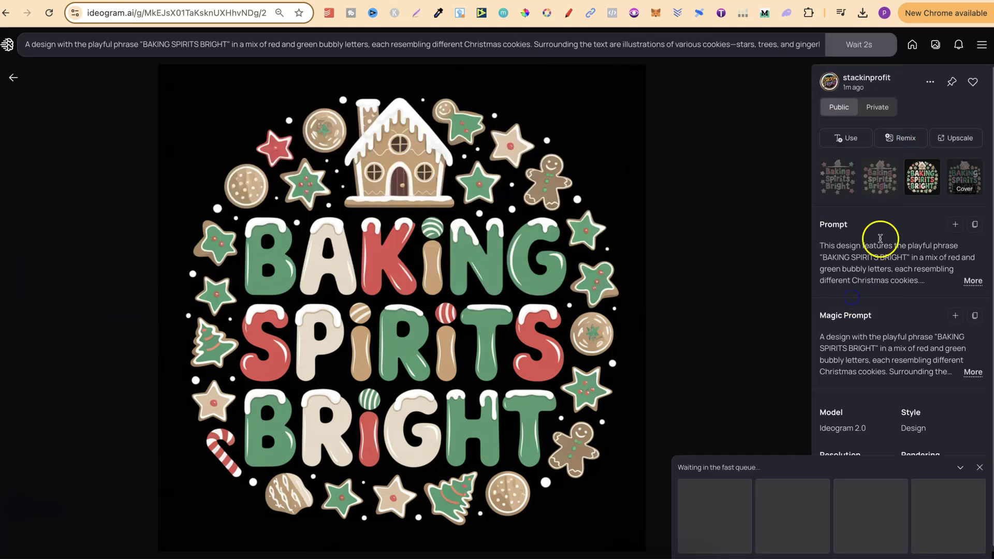
- Delete the original "BAKING SPIRITS BRIGHT" creation that the remix was based on
click(930, 82)
click(865, 311)
click(973, 526)
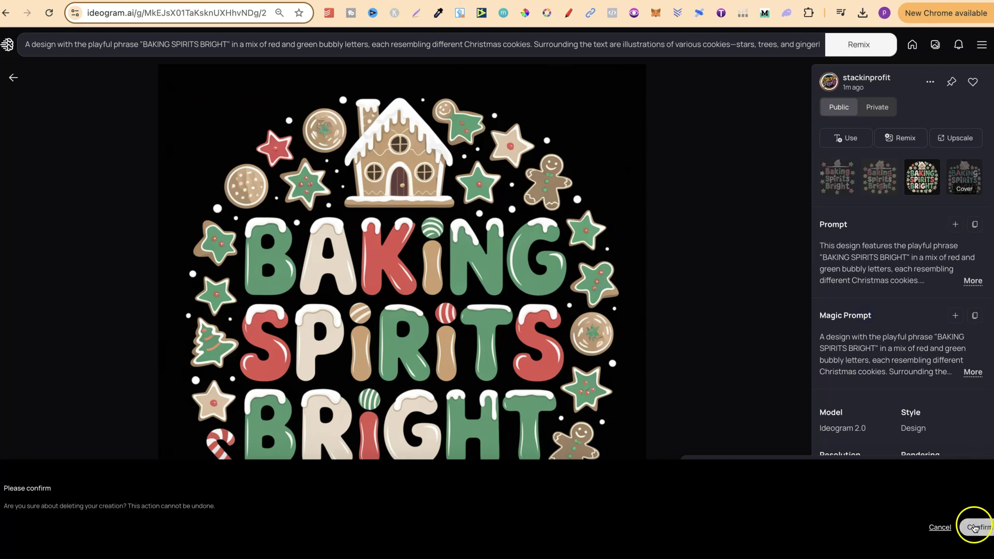
- View the remixed "Cozy Winter Wishes" design, and review the prompt conversation in ChatGPT back to its opening instructions
click(252, 325)
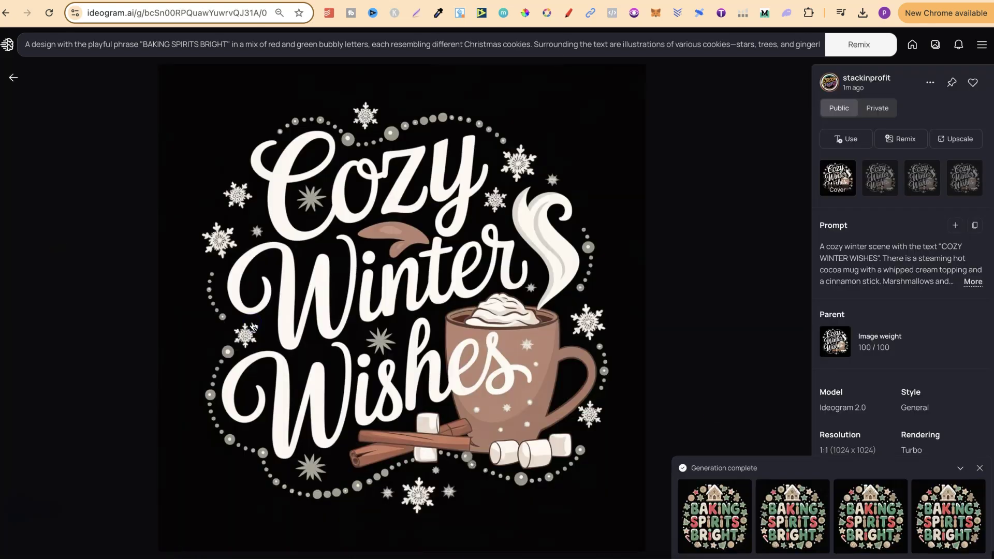
click(311, 270)
key(ctrl+Tab)
scroll(699, 278, up, 15)
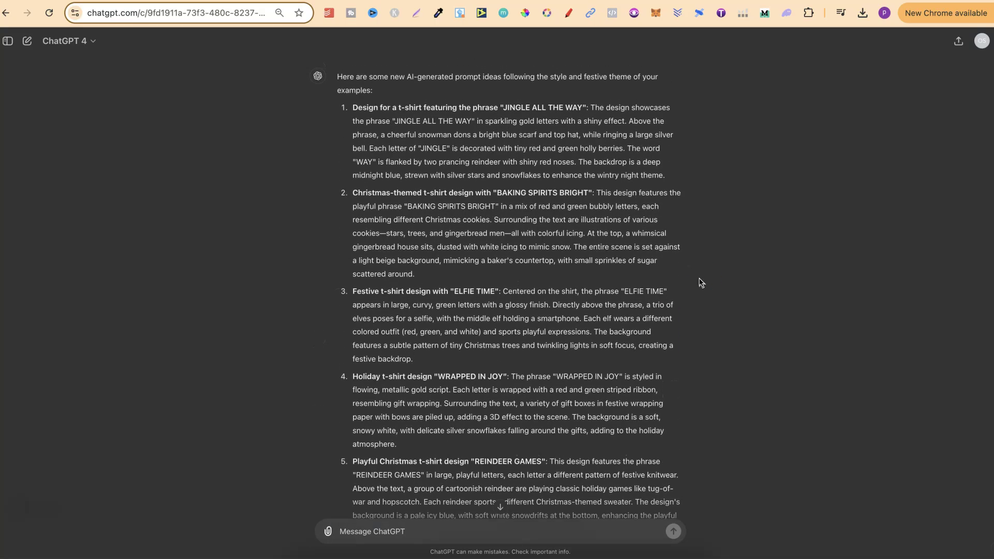
scroll(699, 278, down, 6)
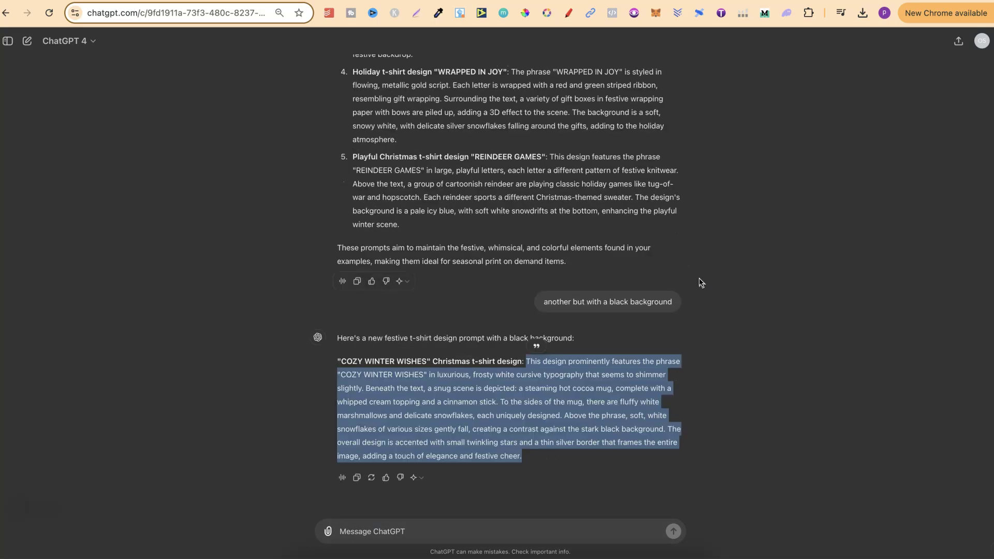
scroll(699, 278, up, 15)
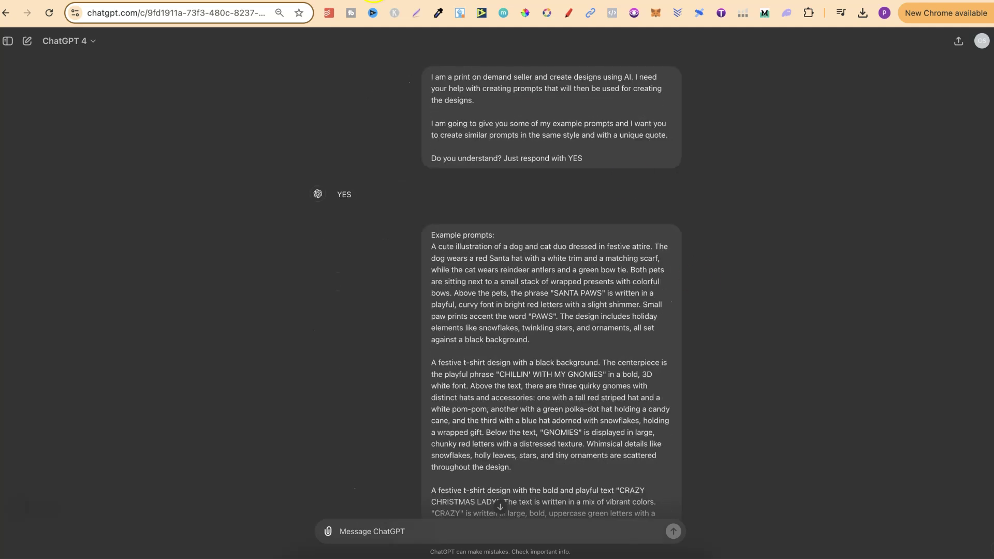
- Return to the Ideogram gallery, and open the Justia trademark search through Merch Informer's Trademark Search page in the Google results
key(ctrl+shift+Tab)
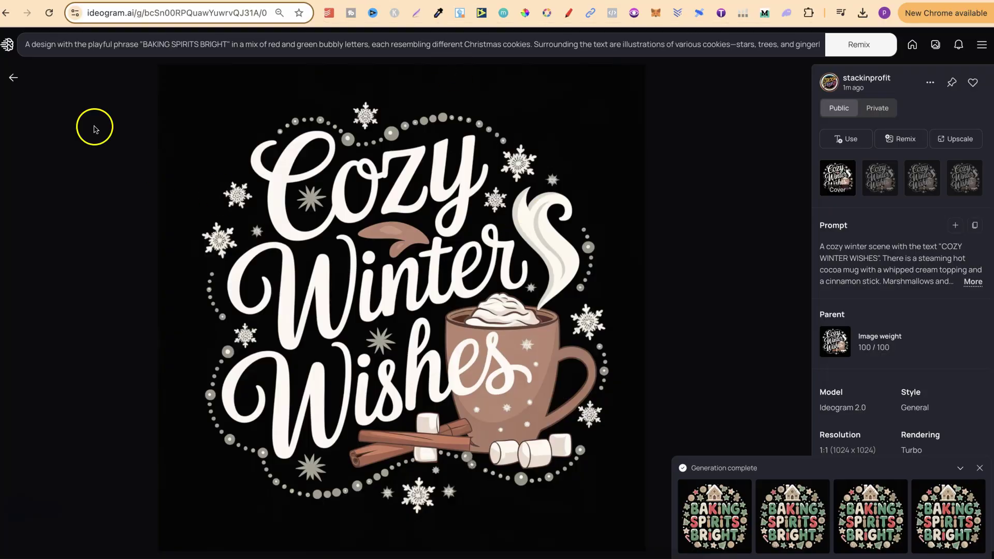
click(13, 77)
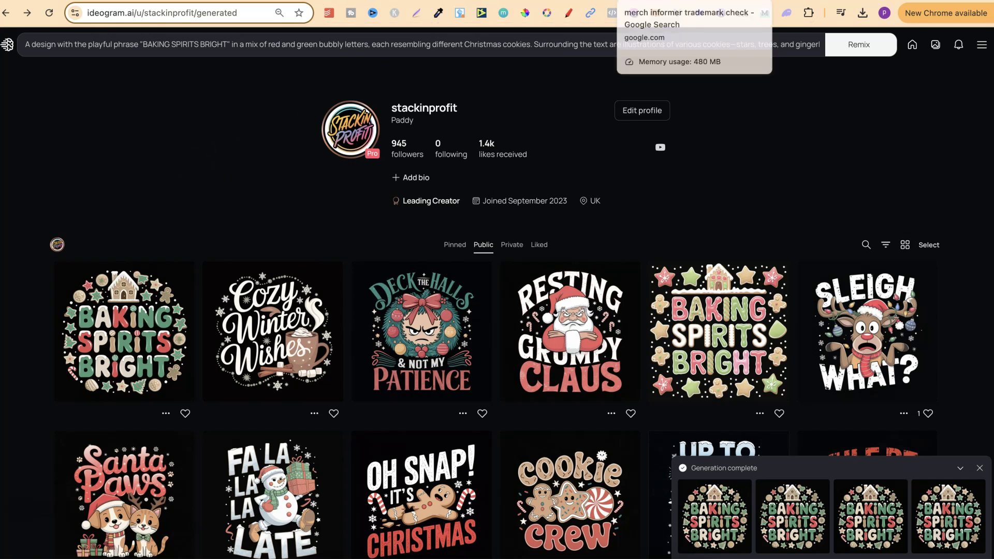
click(688, 4)
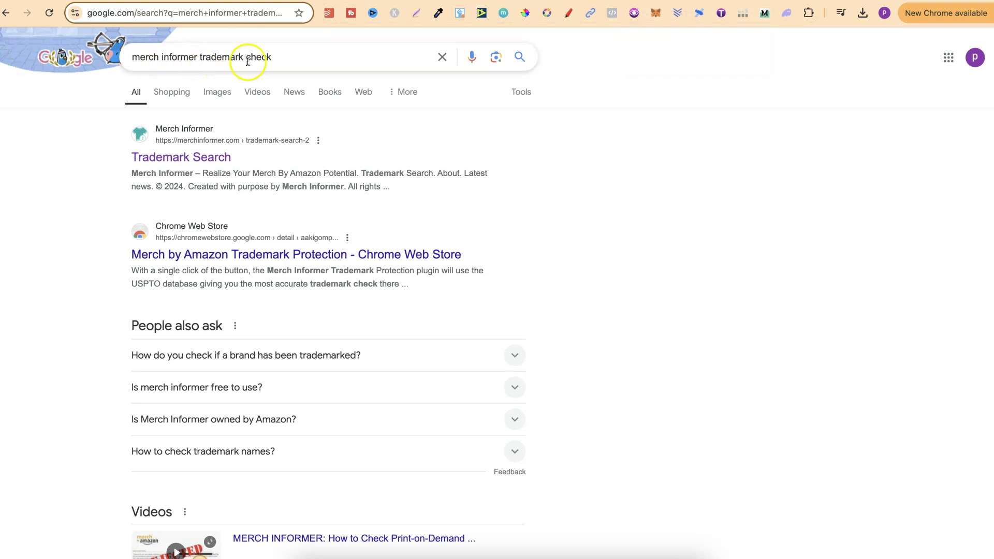
click(199, 162)
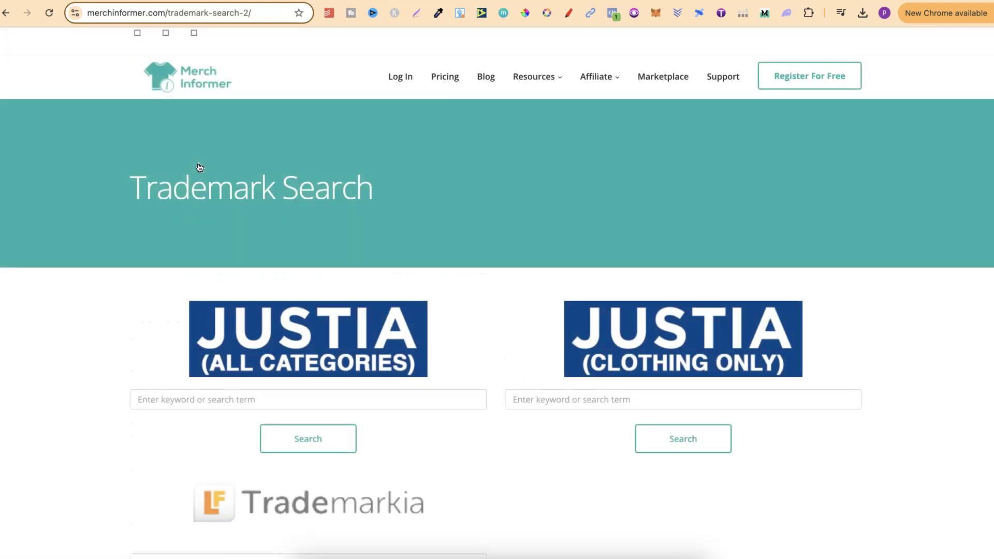
scroll(409, 316, down, 3)
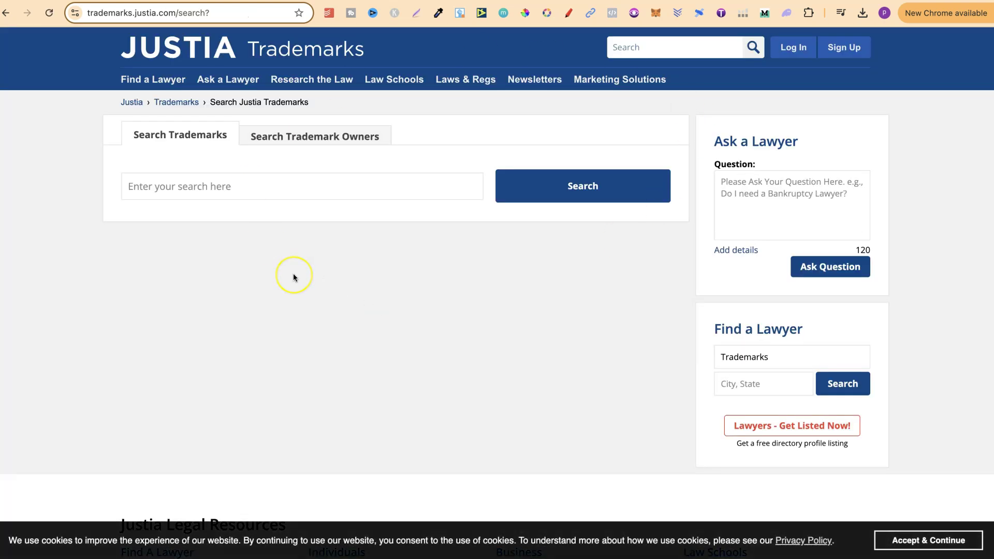
- Search Justia Trademarks for the design phrase "baking spirits bright"
click(192, 188)
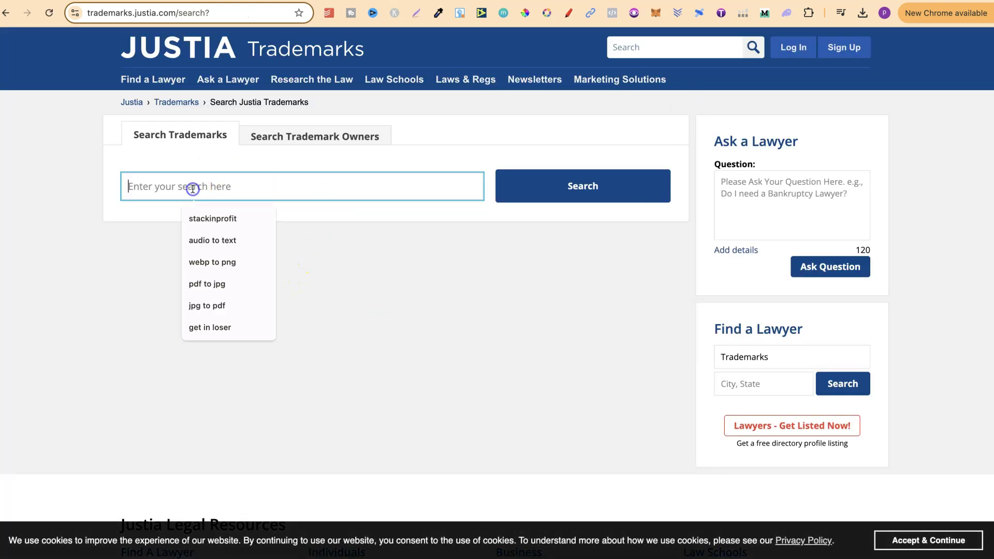
click(370, 273)
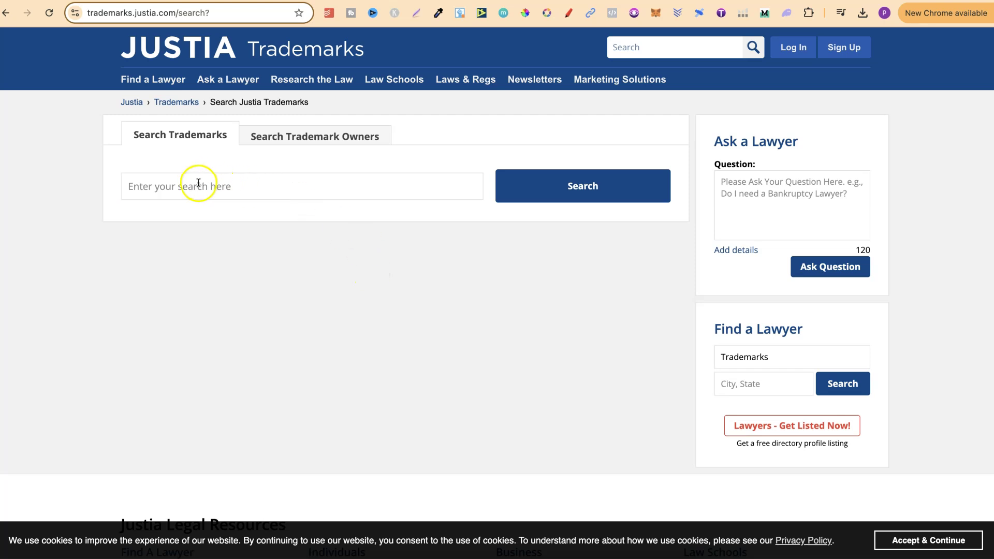
click(403, 2)
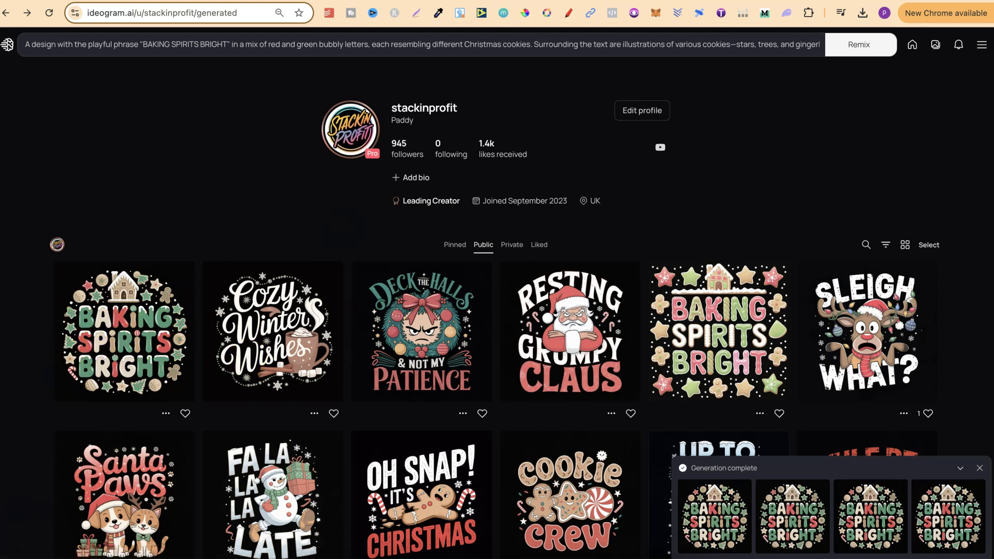
key(ctrl+shift+Tab)
click(315, 188)
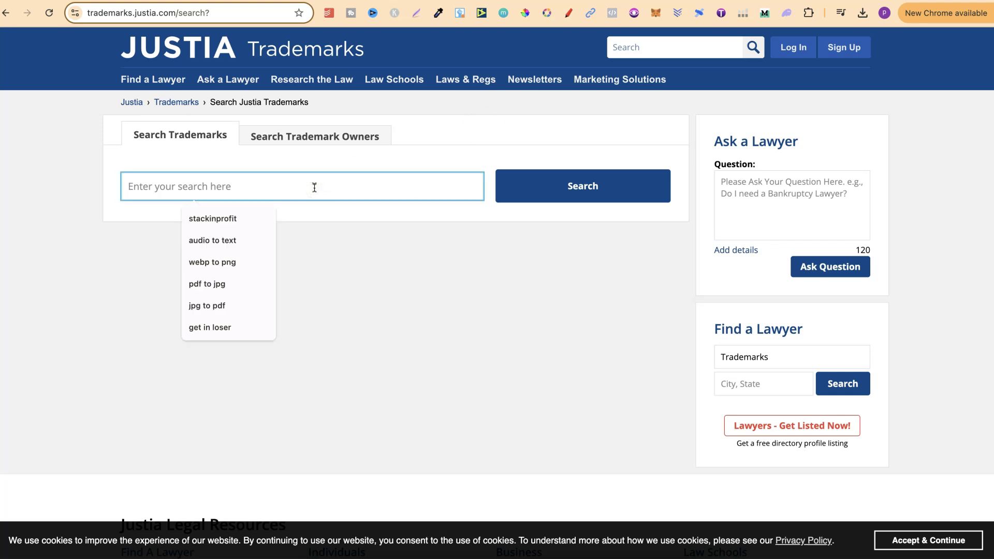
click(398, 196)
text(baking spirits bright)
click(589, 195)
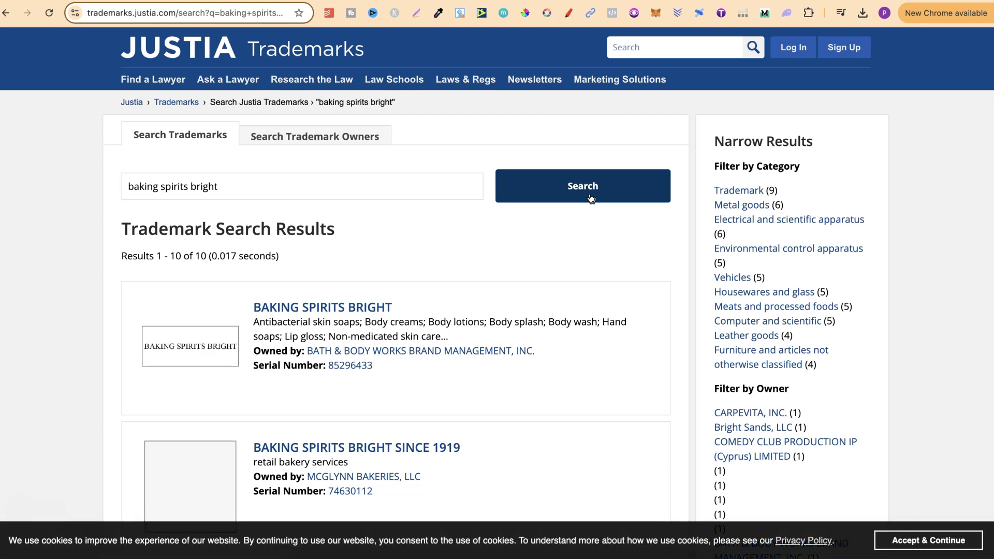
click(593, 198)
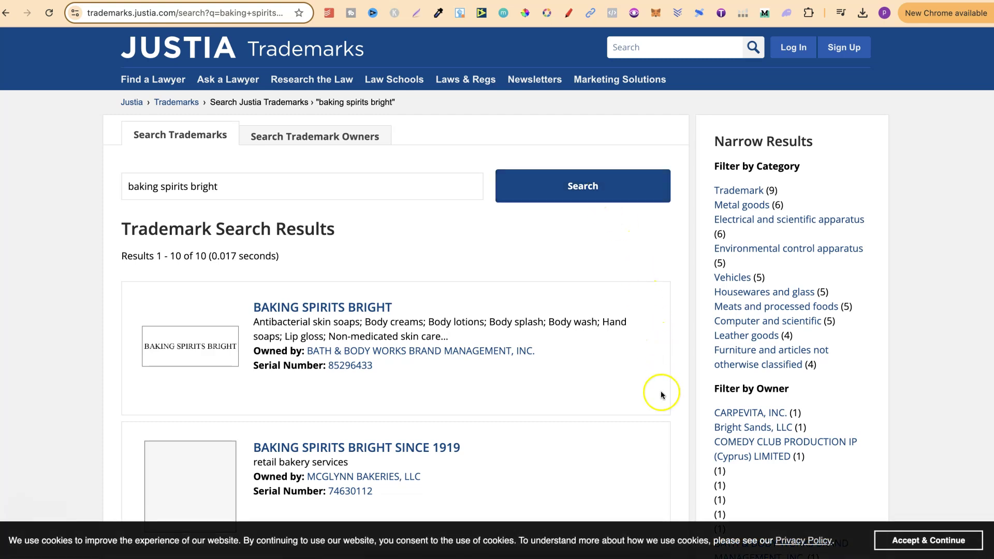
- Examine the trademark search results, focusing on the goods listed for the "BAKING SPIRITS BRIGHT" entry
scroll(660, 391, down, 5)
scroll(660, 395, down, 9)
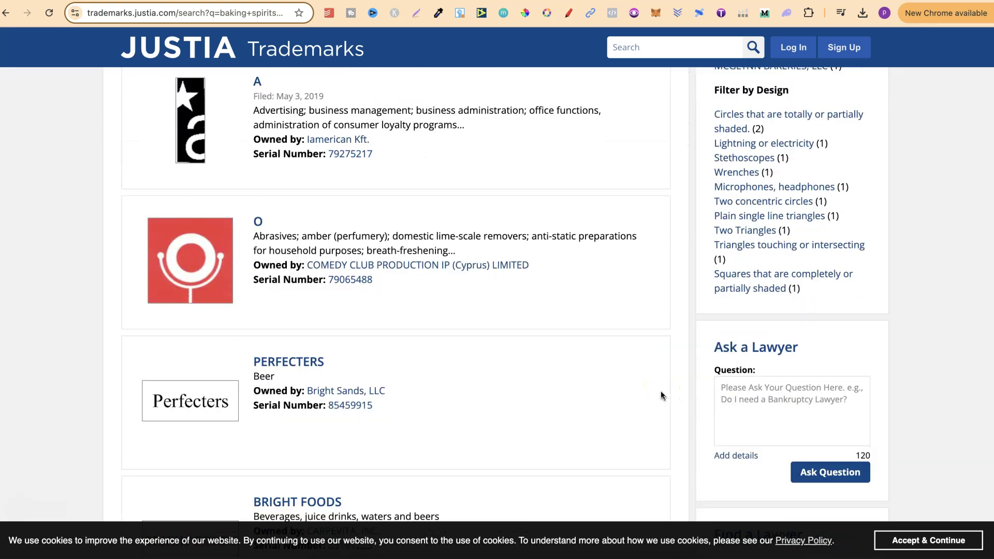
scroll(660, 395, up, 6)
scroll(661, 396, up, 8)
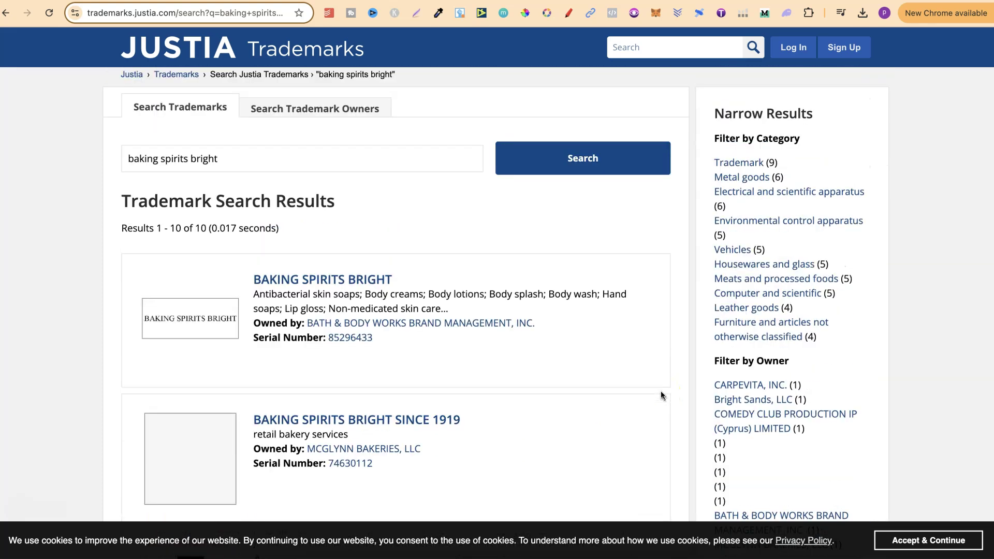
scroll(661, 395, down, 1)
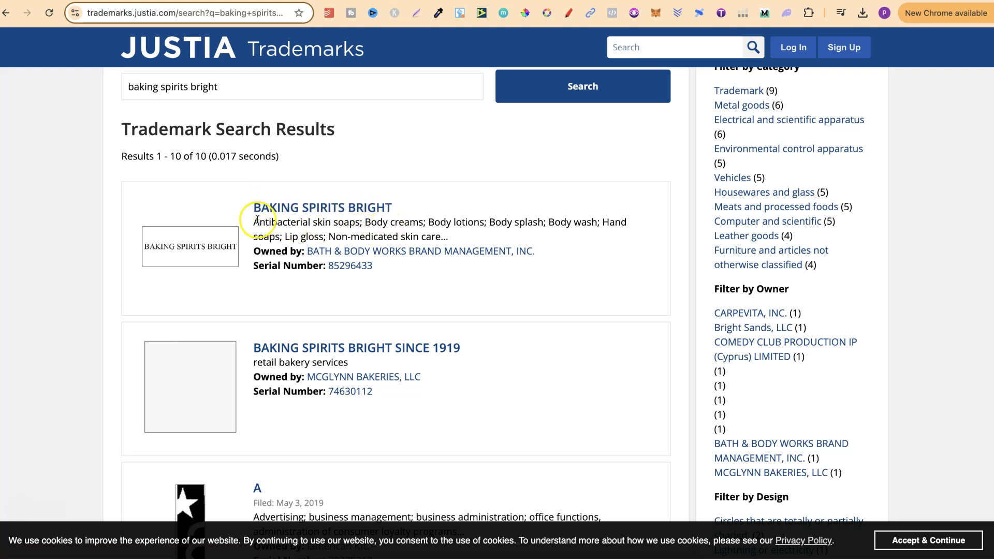
drag(253, 222, 459, 239)
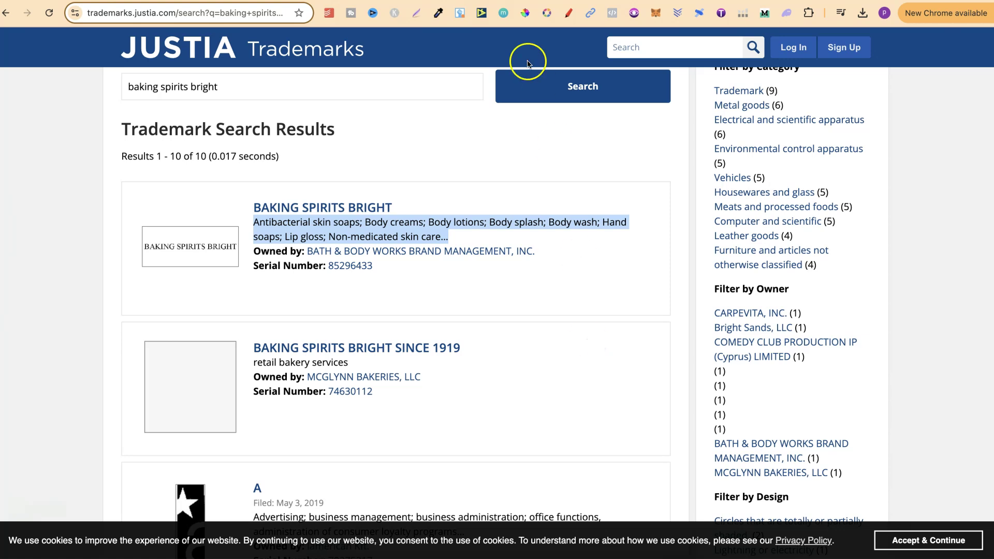
- Switch back to the Ideogram gallery and dismiss the completed generation notice
key(ctrl+Tab)
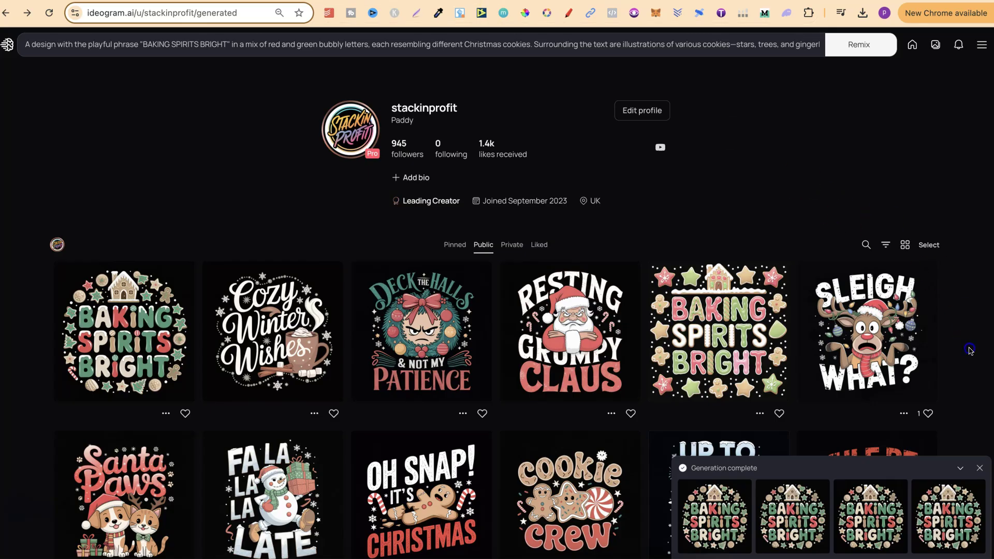
click(981, 467)
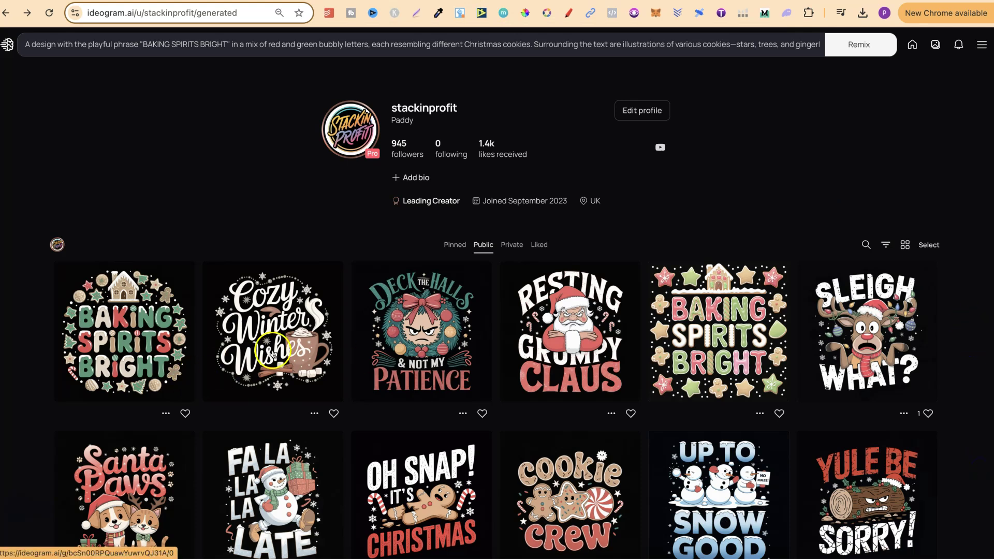